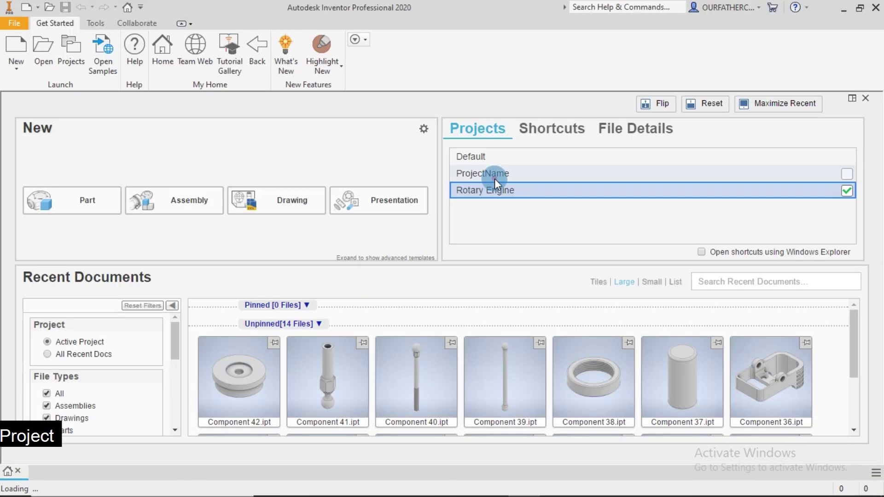
- Create a new part in the Rotary Engine project and start a 2D sketch on the YZ plane
left_click(494, 179)
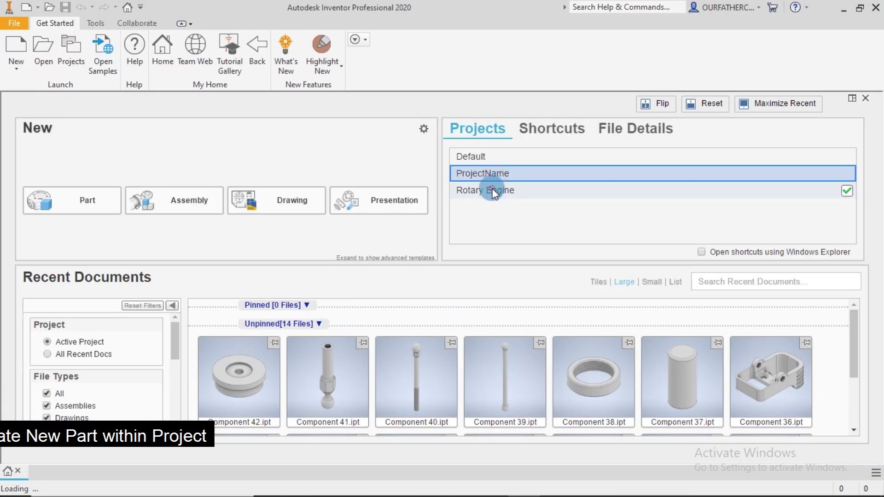
left_click(491, 188)
left_click(58, 210)
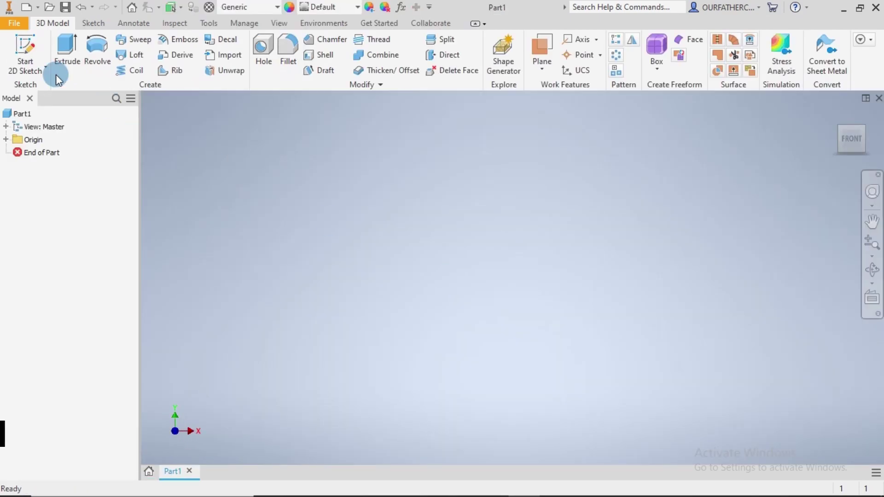
left_click(32, 44)
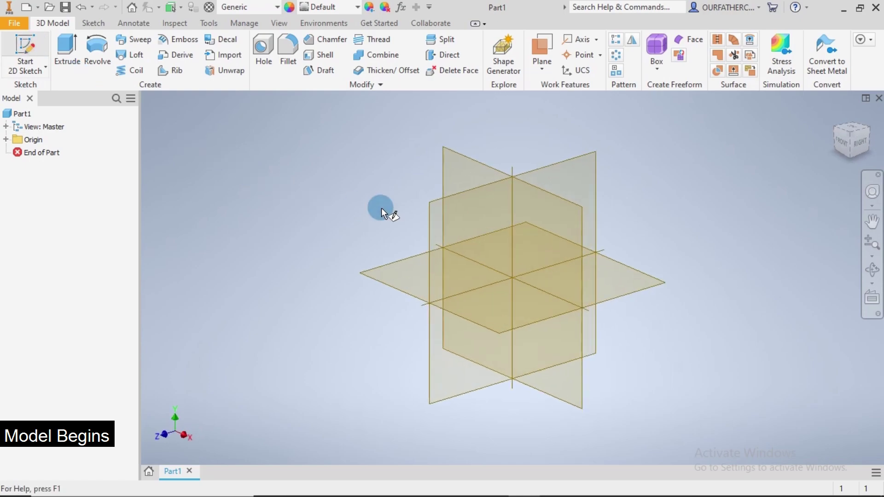
left_click(439, 199)
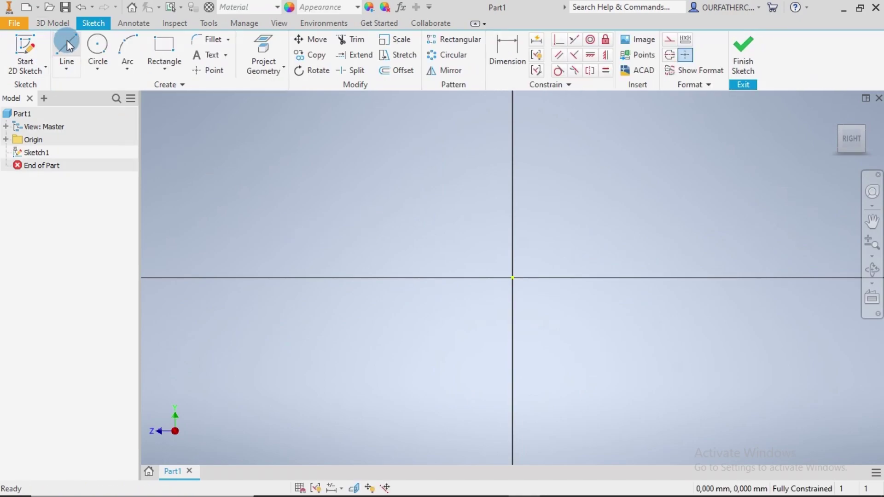
- Draw a closed line profile right of the vertical axis, resting on the horizontal axis
left_click(67, 41)
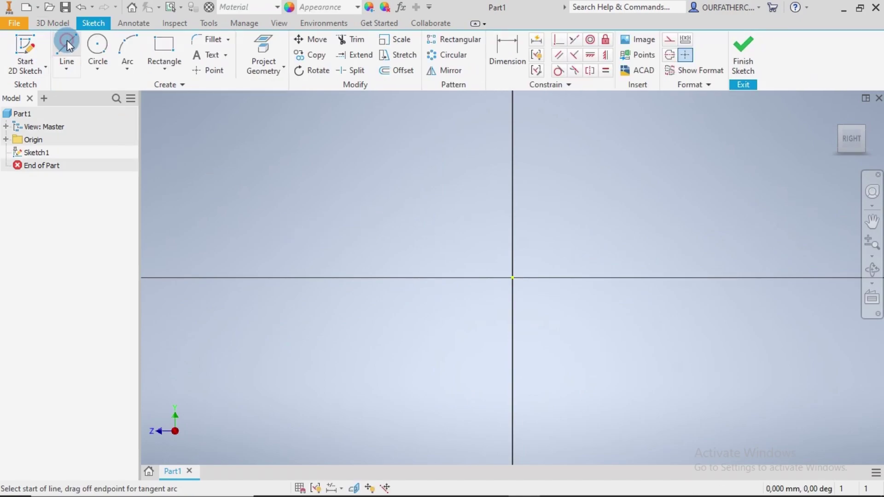
left_click(589, 119)
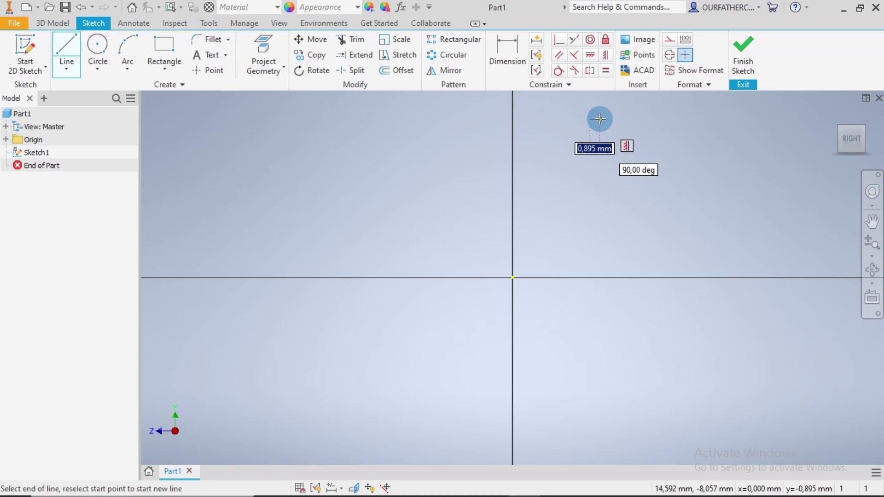
left_click(599, 119)
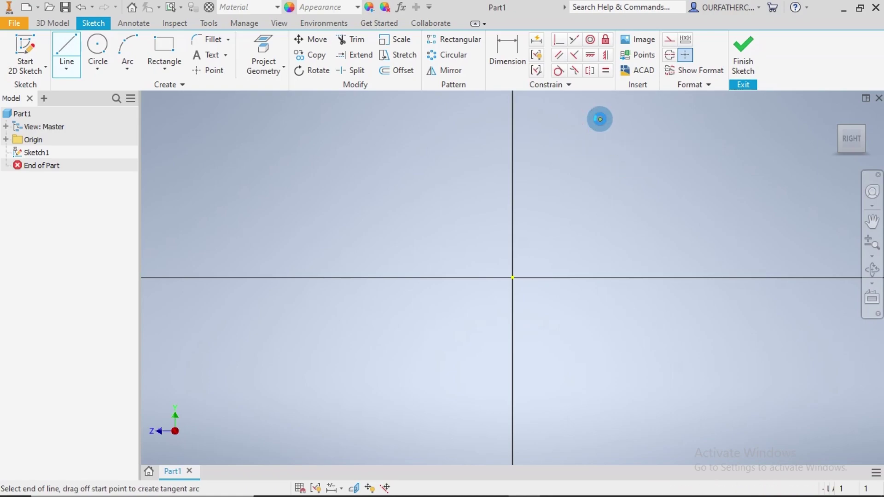
left_click(667, 279)
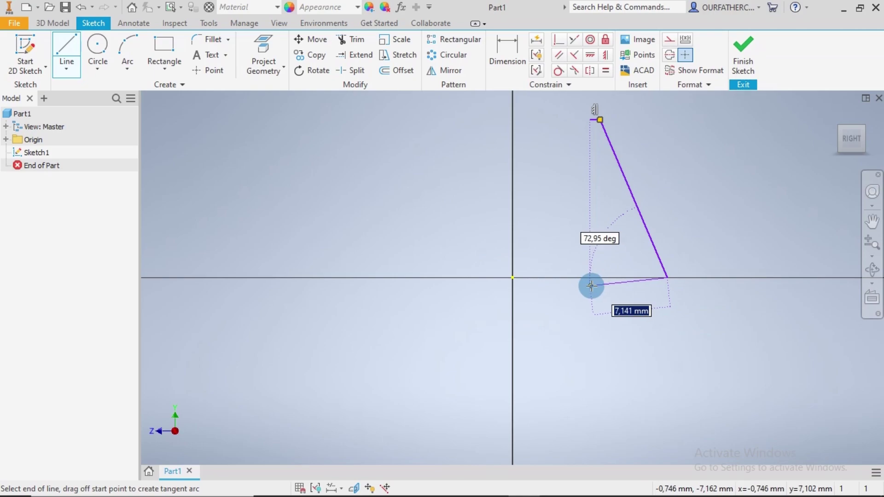
left_click(637, 277)
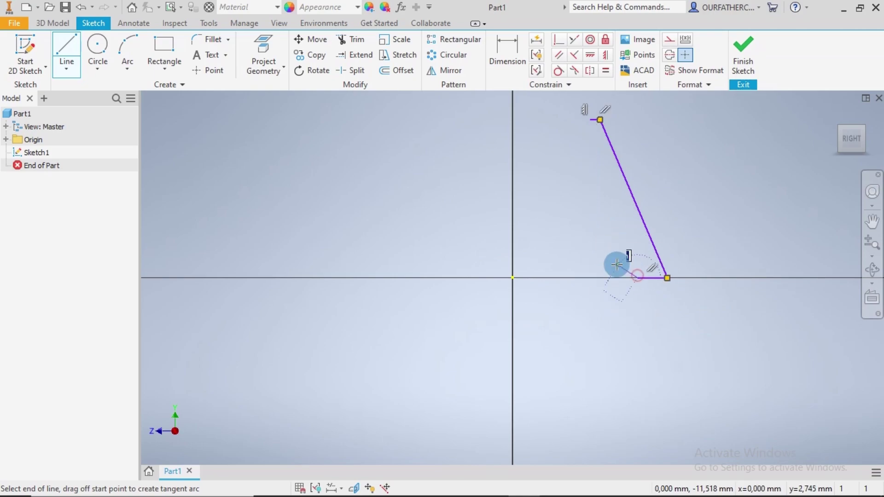
left_click(589, 257)
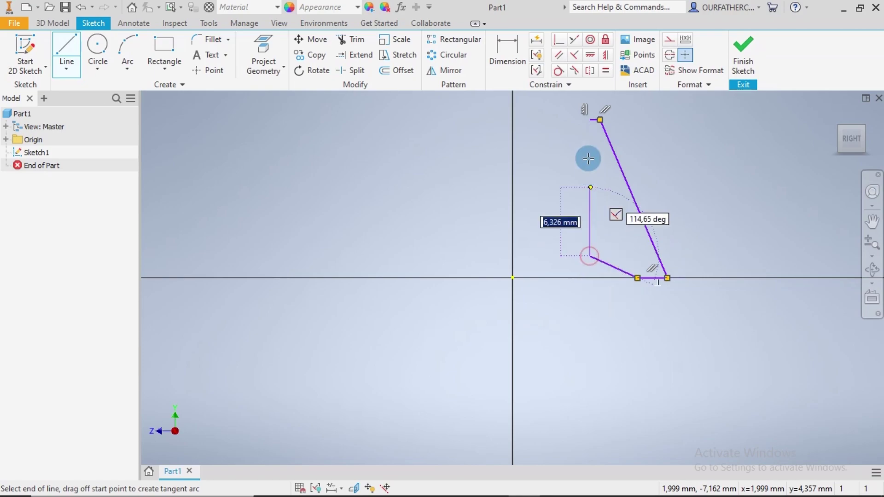
left_click(590, 119)
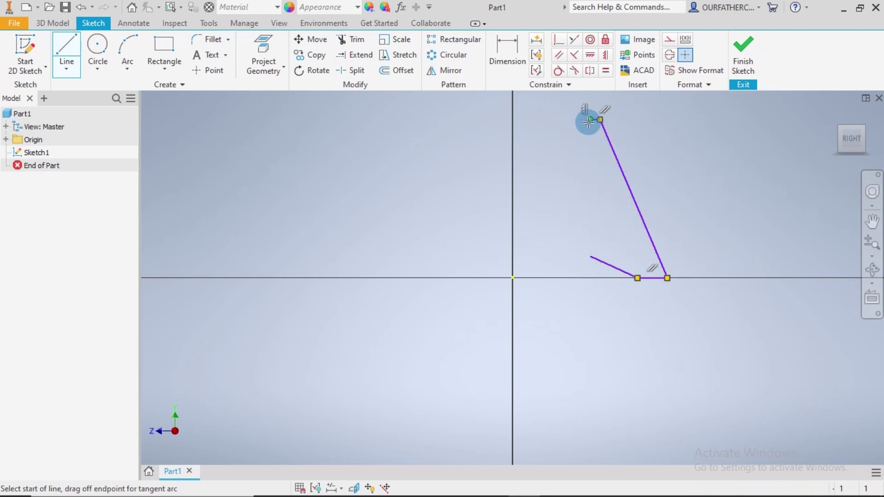
key("Escape")
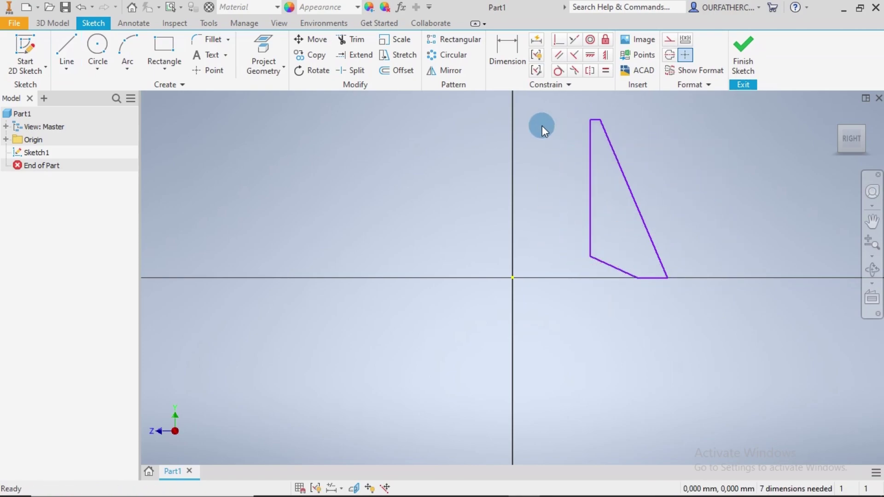
- Dimension the profile height to 11 mm and constrain the bottom edge onto the horizontal axis
left_click(513, 48)
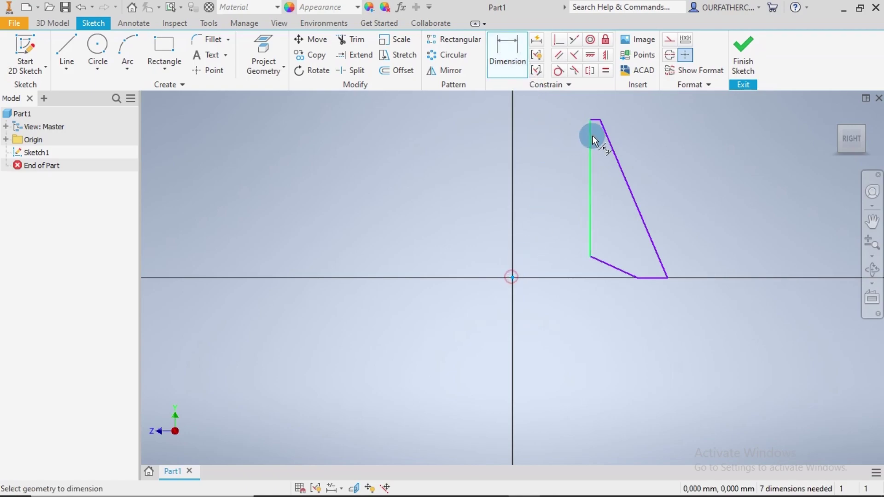
scroll(593, 116, "up", 5)
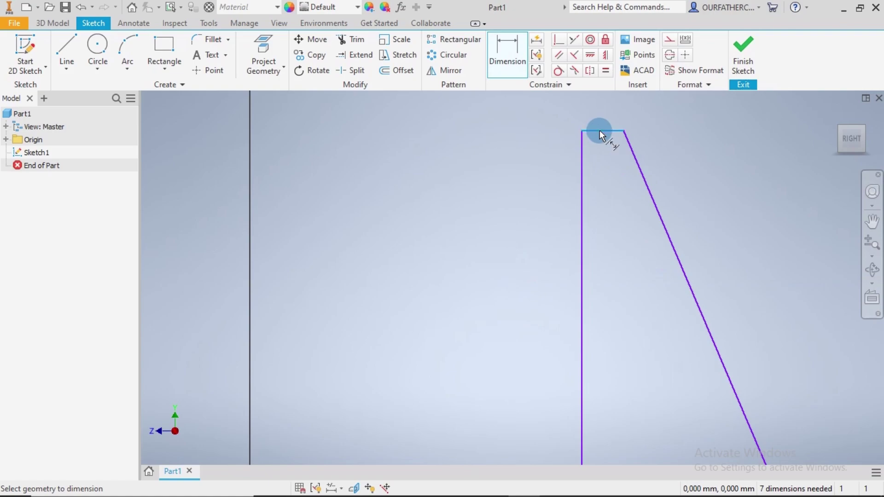
left_click(599, 131)
scroll(573, 151, "down", 4)
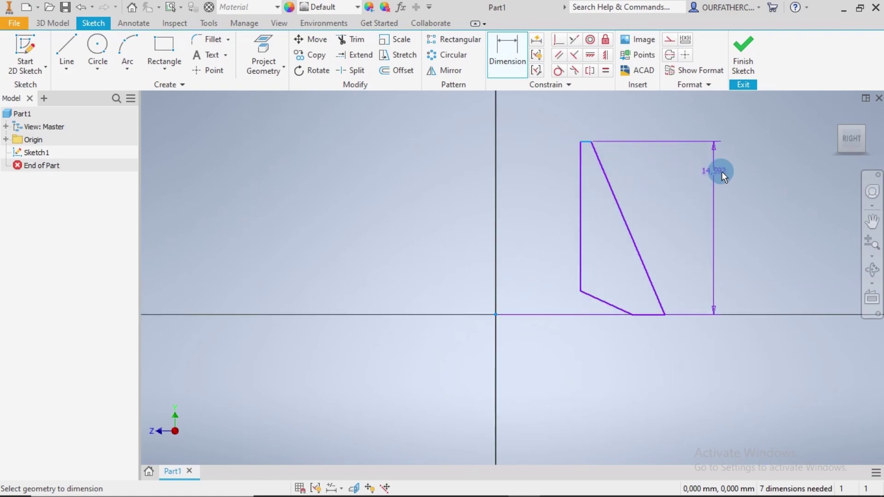
left_click(722, 172)
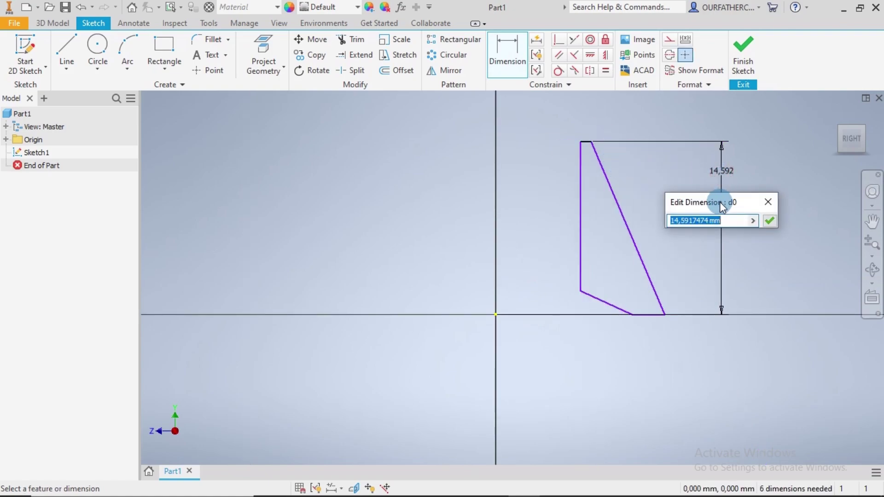
type("11")
key("Return")
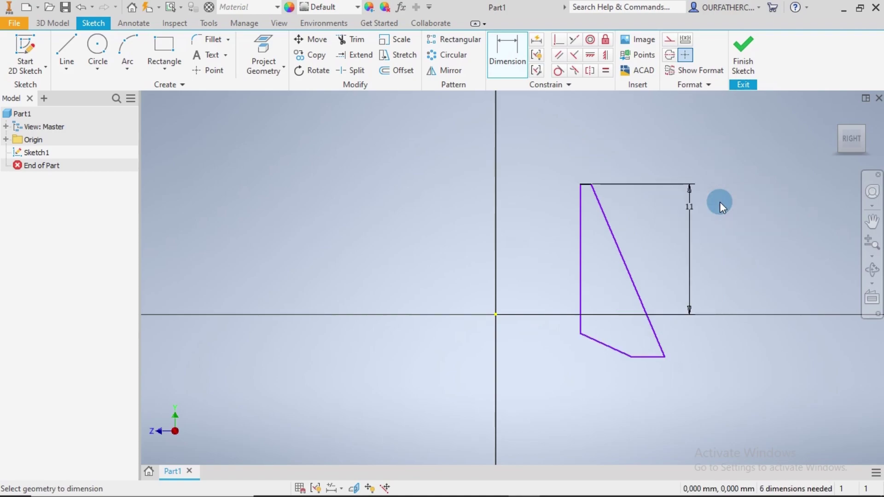
left_click(558, 41)
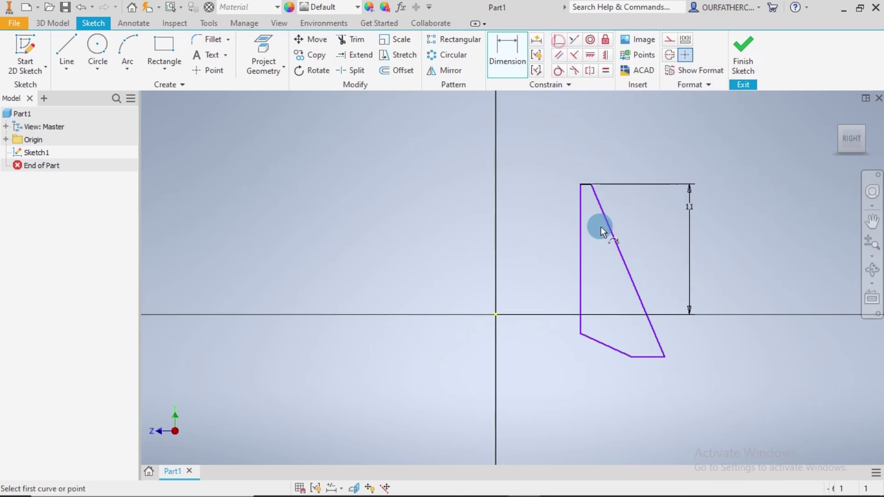
left_click(642, 357)
left_click(494, 314)
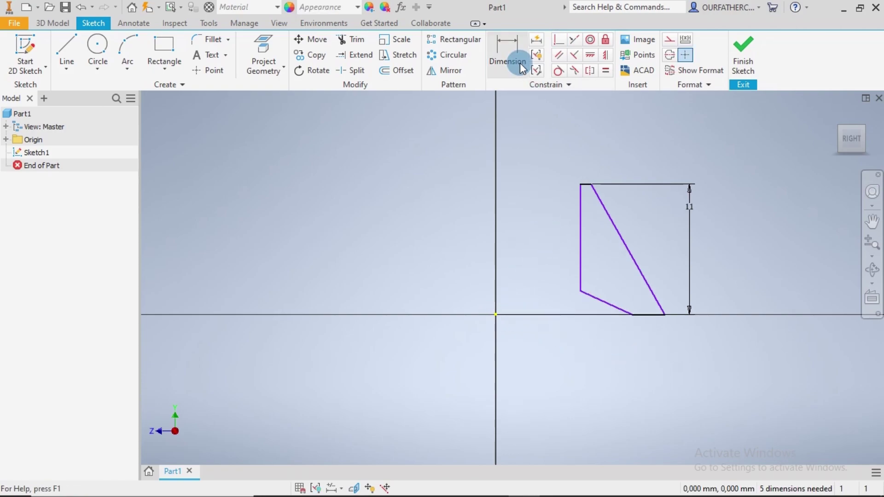
- Add a 12° angle between the side edges and a 5.16 mm top-corner offset from the axis
left_click(507, 49)
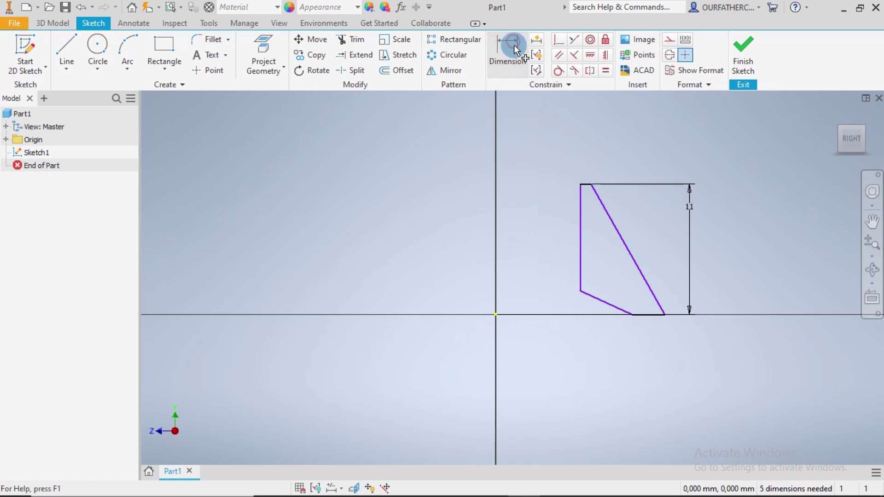
left_click(579, 220)
left_click(609, 225)
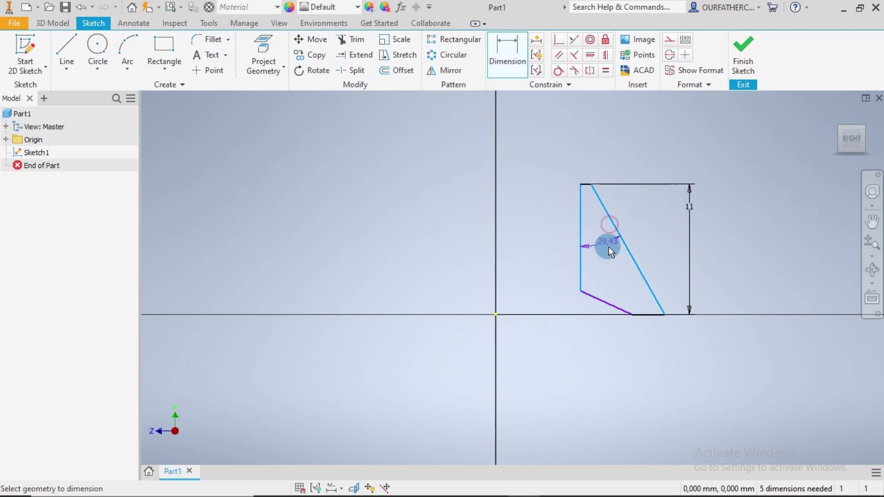
left_click(606, 256)
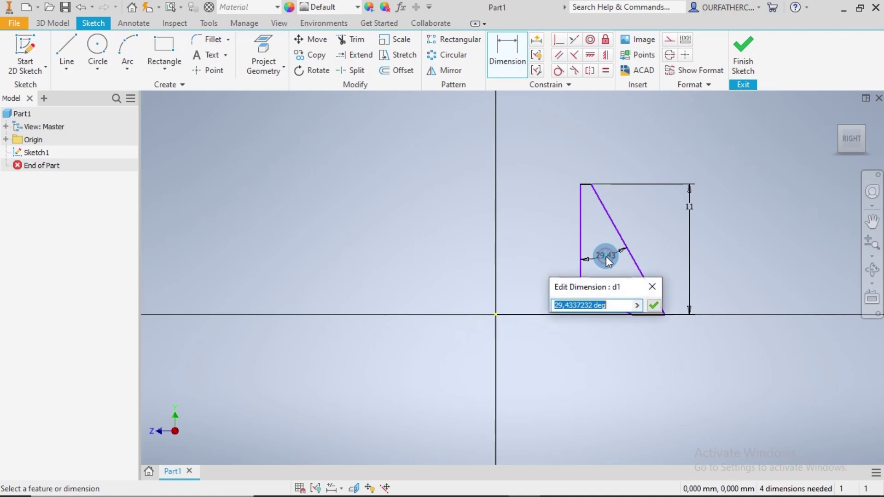
type("12")
key("Return")
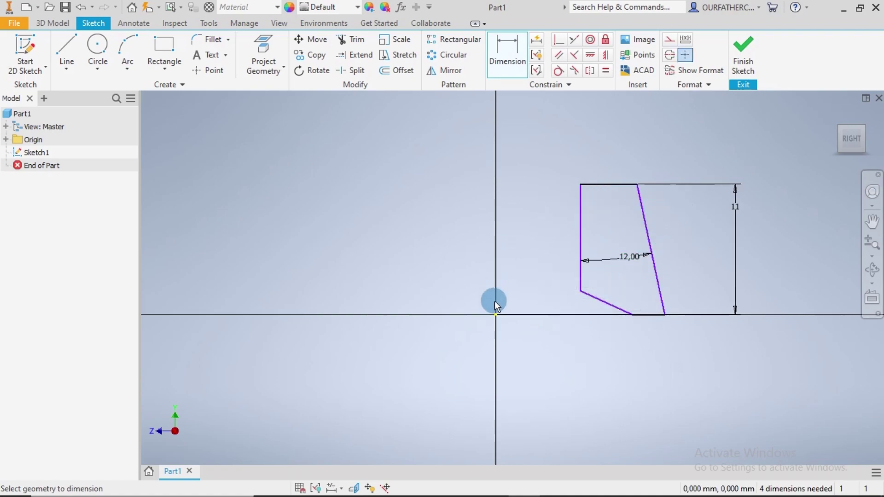
left_click(635, 184)
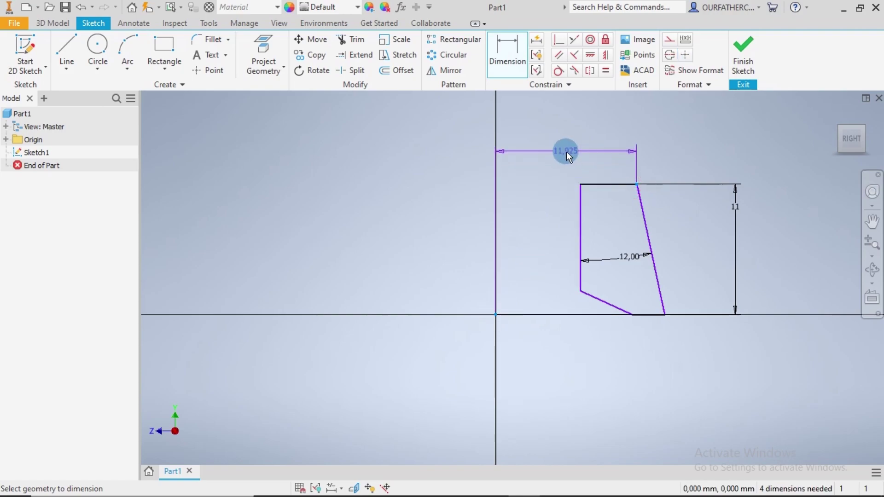
left_click(566, 151)
type("5.")
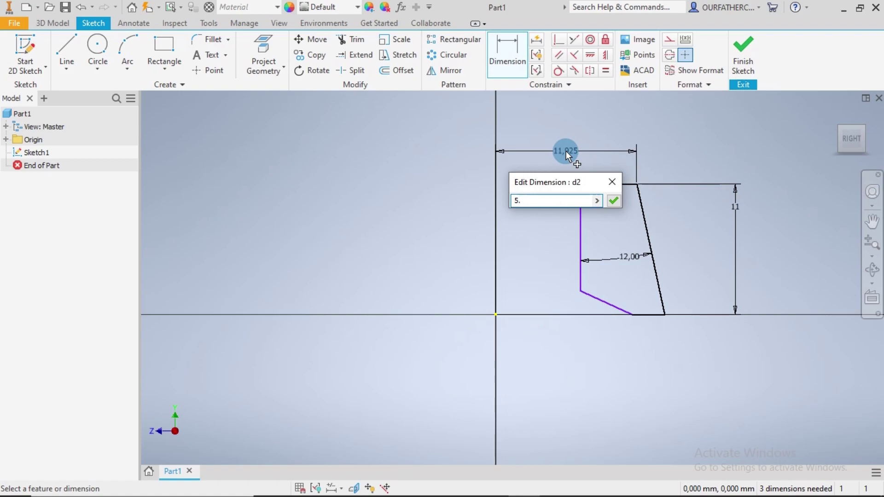
type("16")
key("Return")
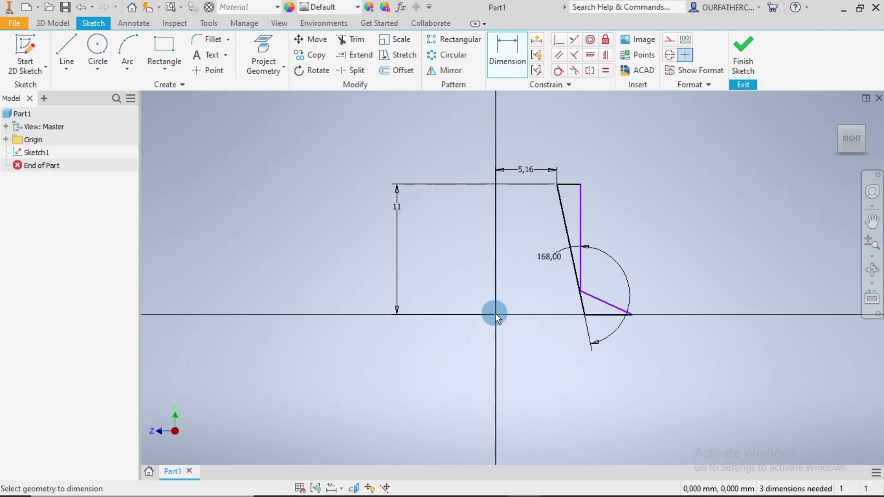
- Dimension the top offset from the origin as 5 mm
left_click(579, 183)
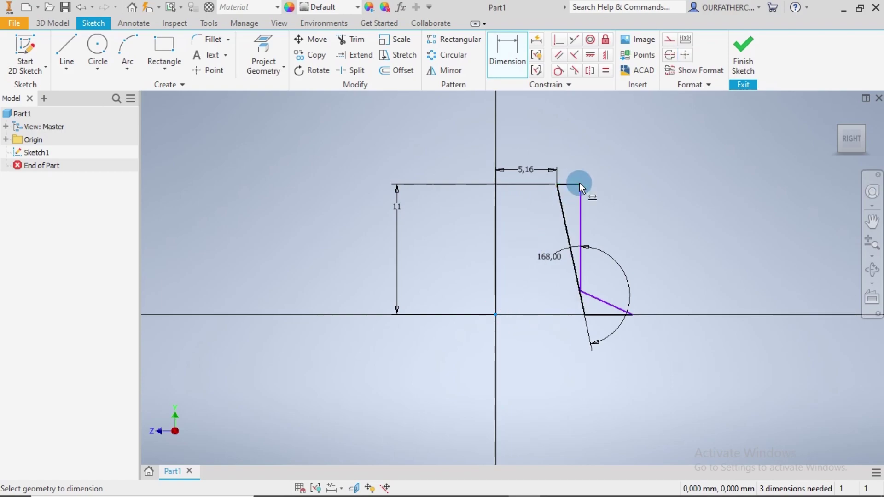
left_click(580, 185)
left_click(534, 150)
type("5")
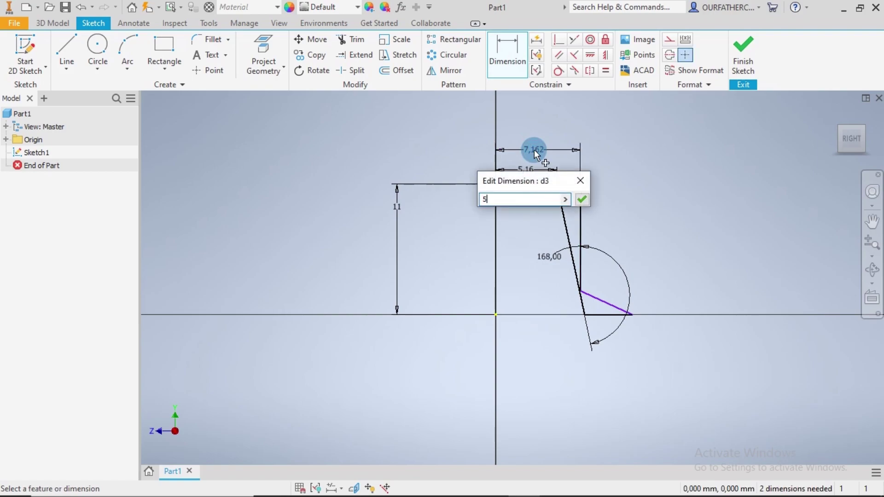
key("Return")
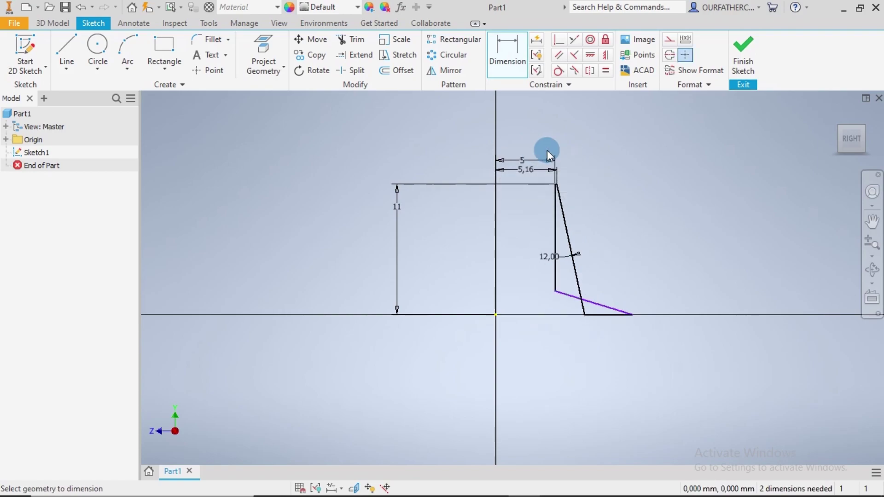
- Add a driven reference width dimension from the origin to the outer bottom corner
left_click(496, 314)
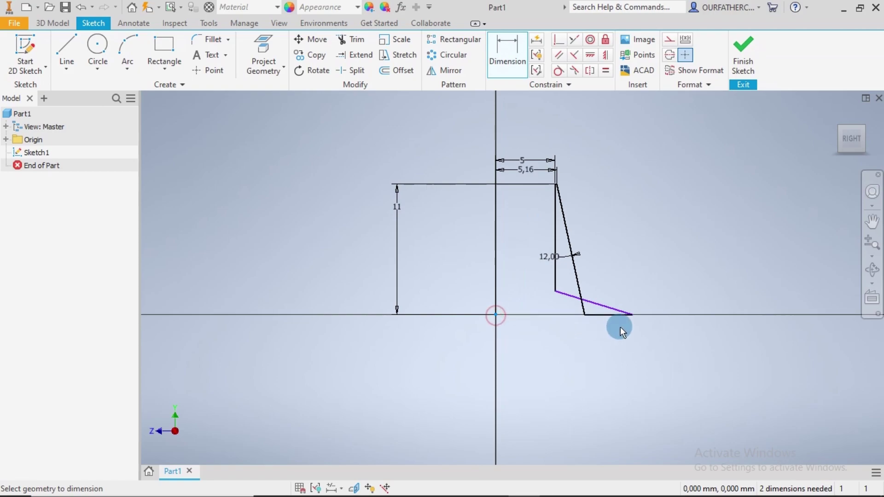
left_click(584, 315)
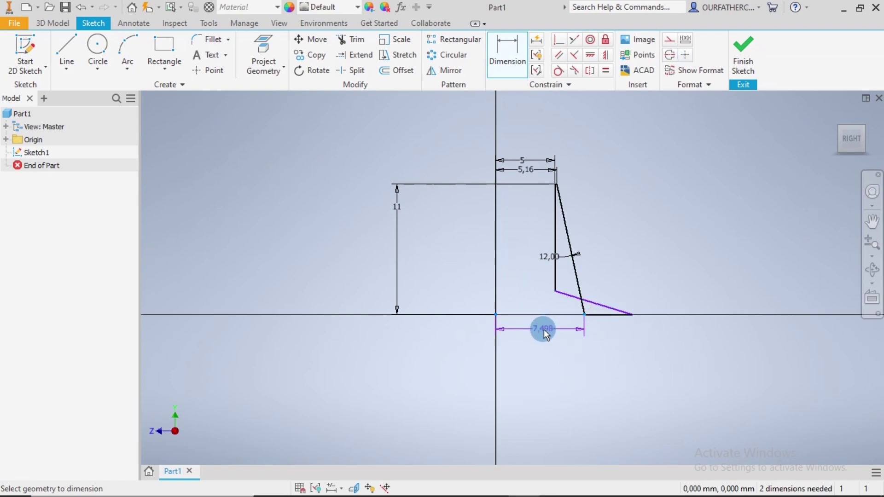
left_click(543, 330)
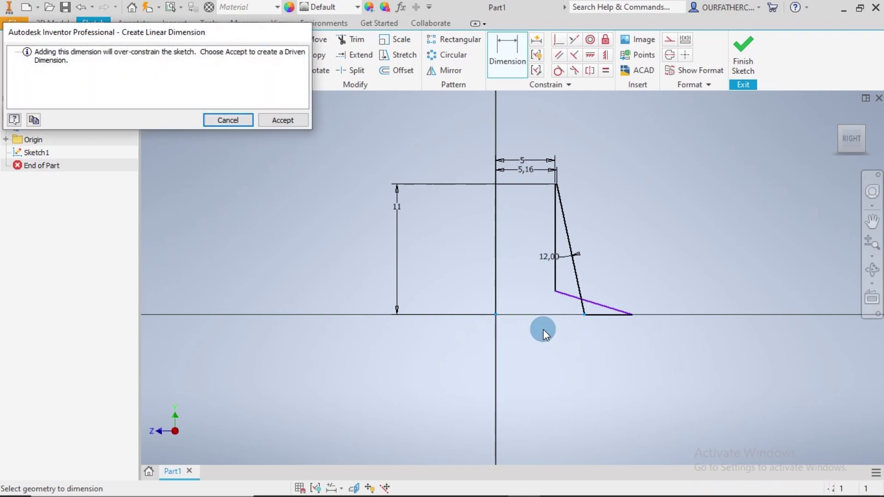
left_click(291, 120)
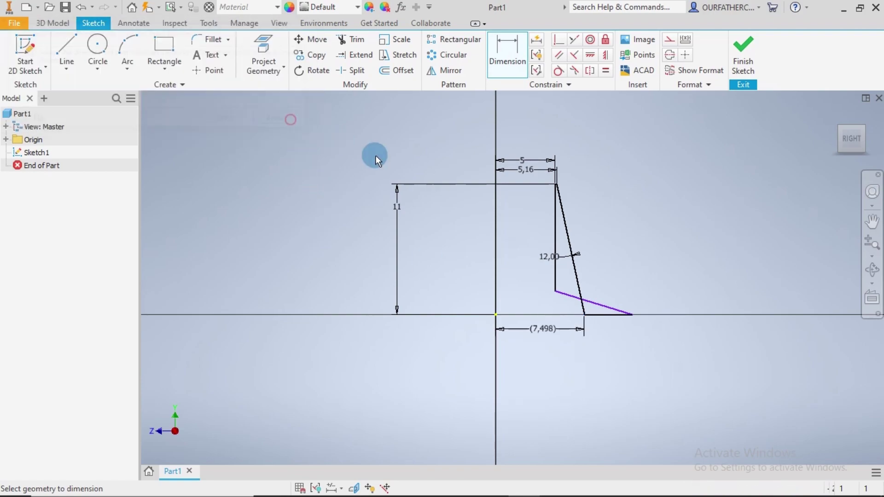
left_click(608, 316)
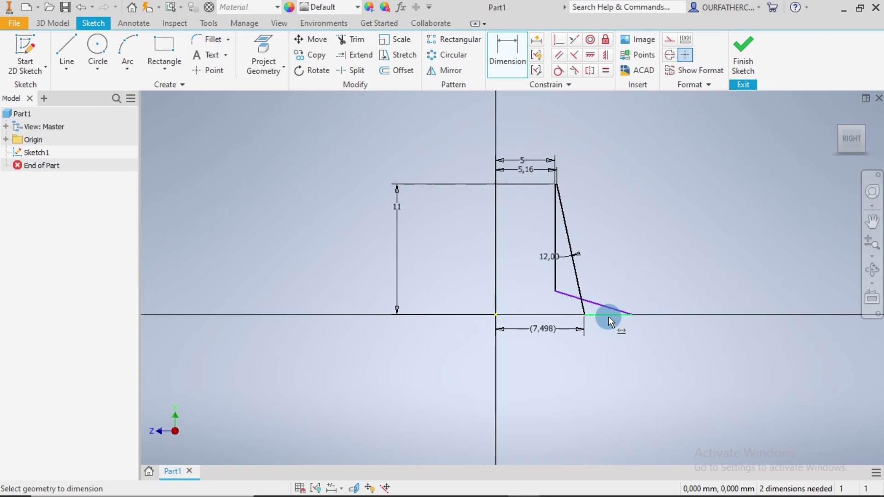
key("Escape")
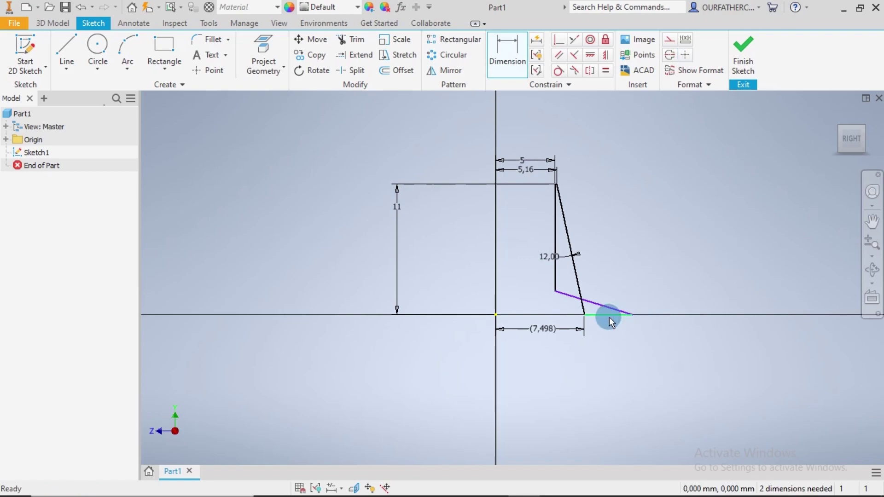
- Drag the slanted line's end in to the baseline
scroll(633, 315, "up", 2)
scroll(633, 319, "up", 2)
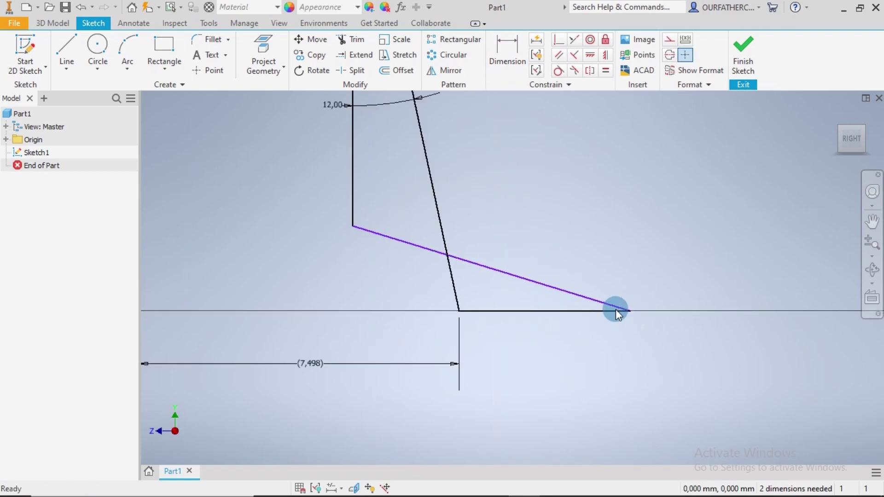
left_click_drag(630, 311, 386, 310)
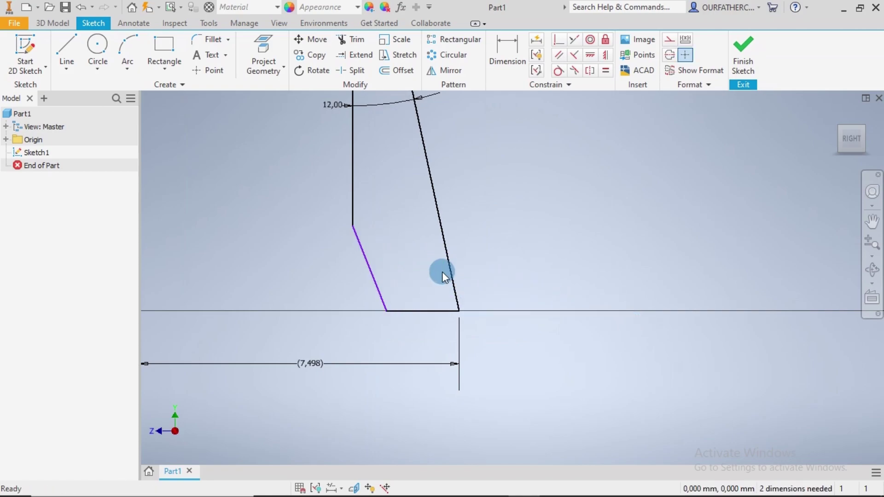
scroll(523, 238, "down", 3)
middle_click_drag(537, 219, 555, 267)
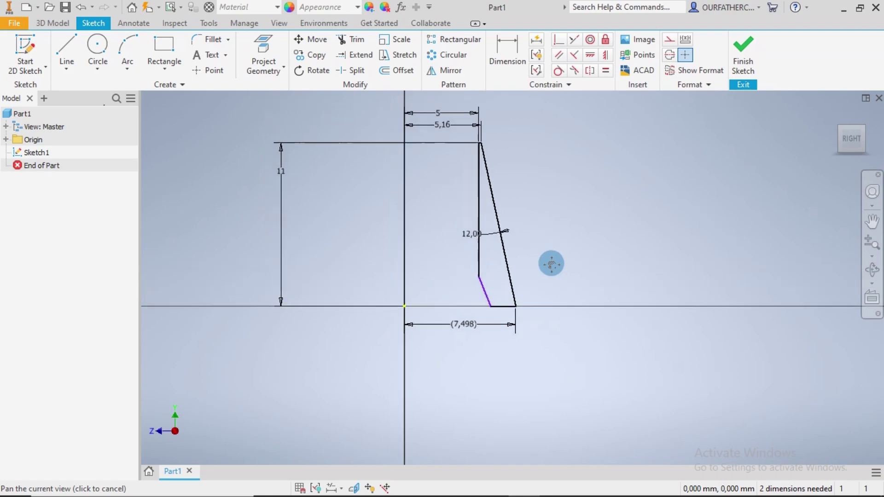
- Dimension the bottom ledge line to 1.5 mm
left_click(510, 58)
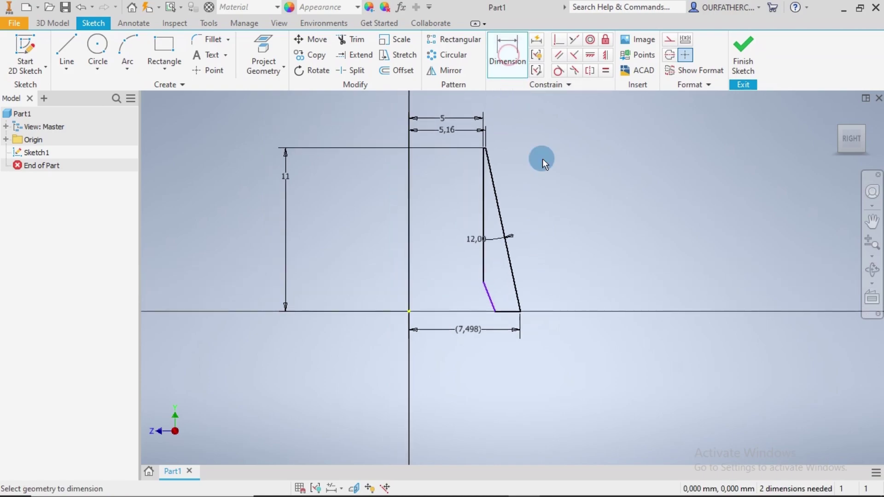
left_click(505, 313)
scroll(502, 315, "down", 2)
scroll(501, 318, "down", 2)
scroll(500, 322, "up", 3)
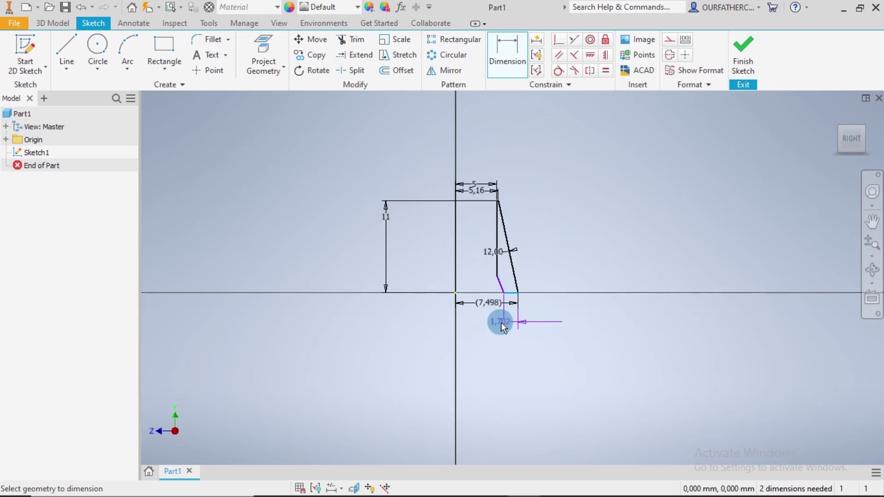
scroll(501, 323, "up", 6)
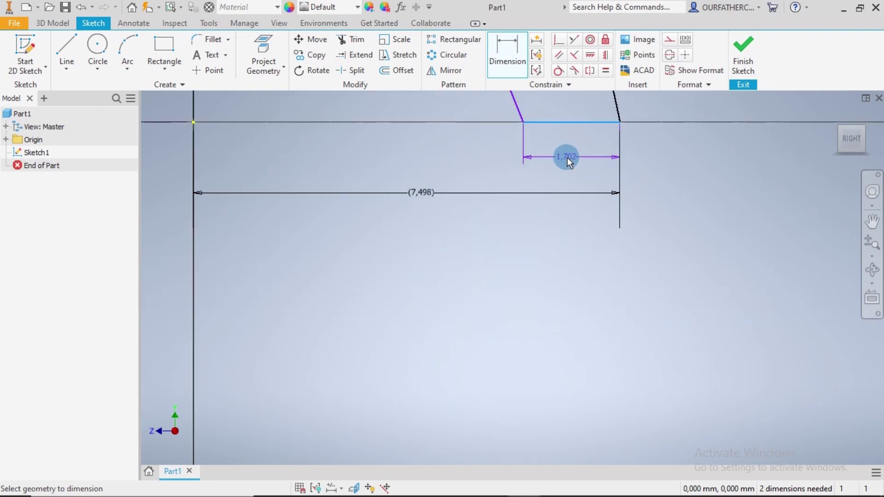
left_click(570, 158)
type("1")
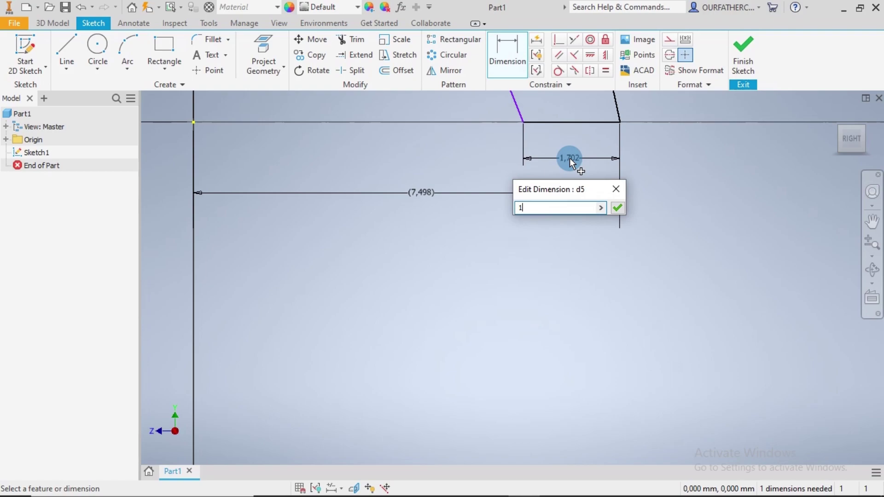
type(".5")
key("Return")
- Set a 45° chamfer angle between the bottom ledge and the chamfer line
scroll(656, 170, "down", 3)
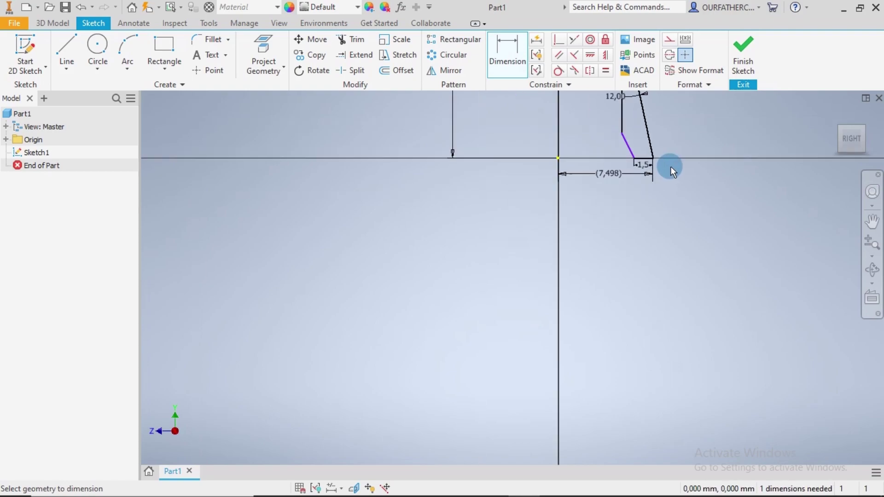
scroll(670, 166, "down", 2)
left_click_drag(676, 160, 598, 304)
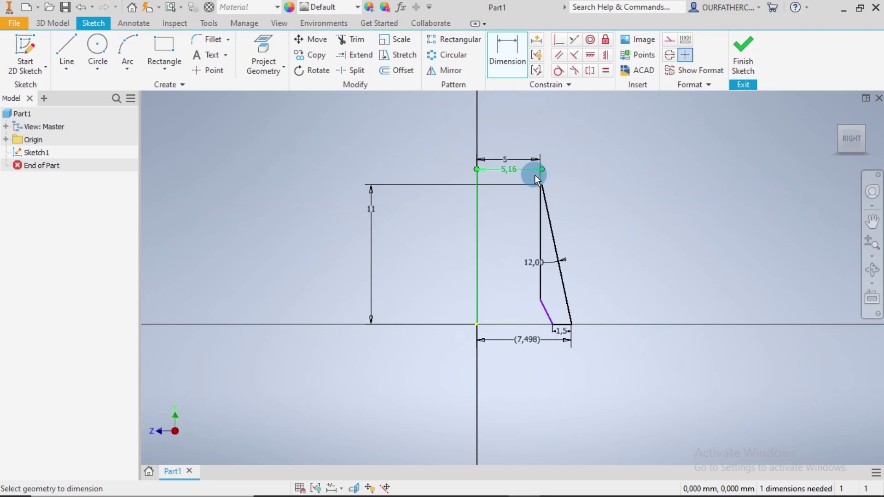
scroll(565, 348, "up", 3)
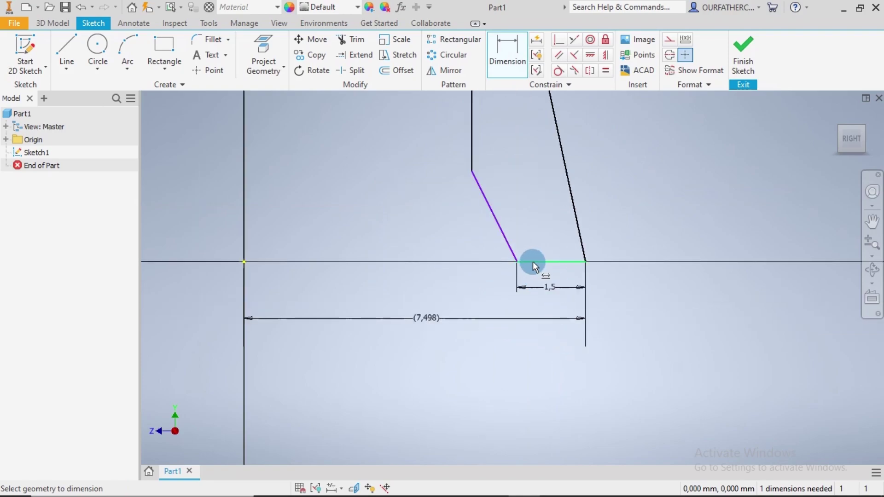
left_click(532, 262)
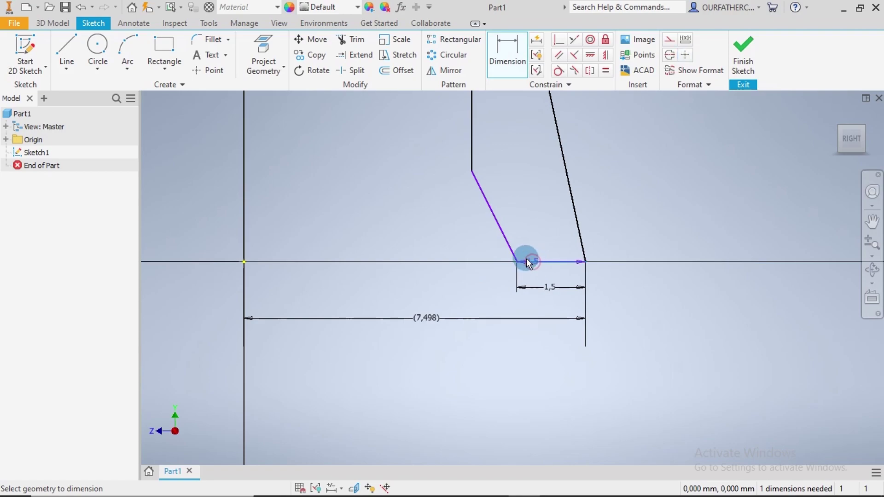
left_click(495, 226)
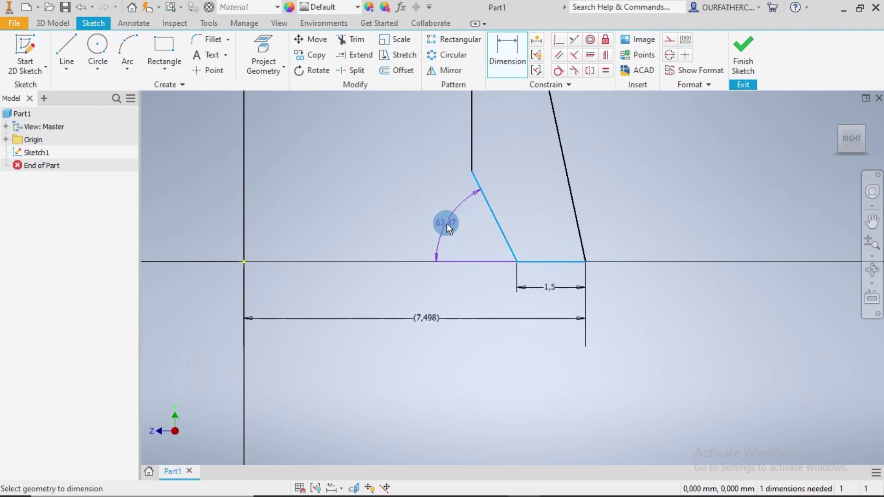
left_click(446, 223)
type("4")
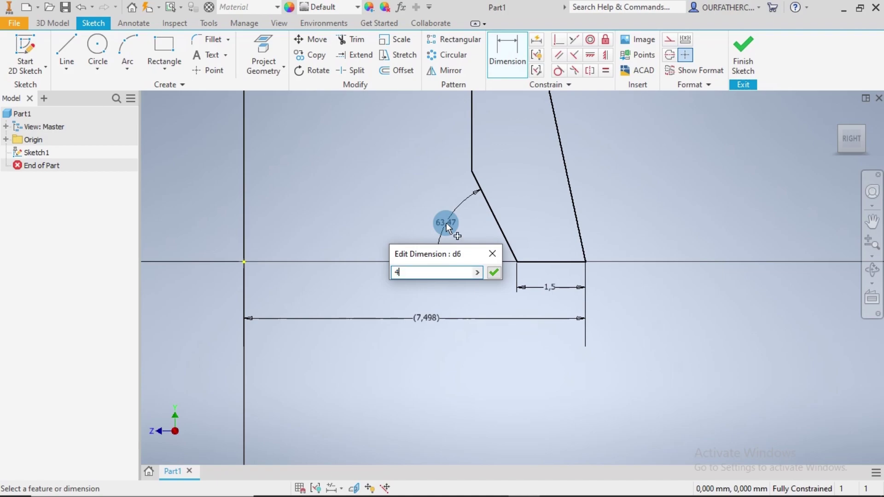
type("5")
key("Return")
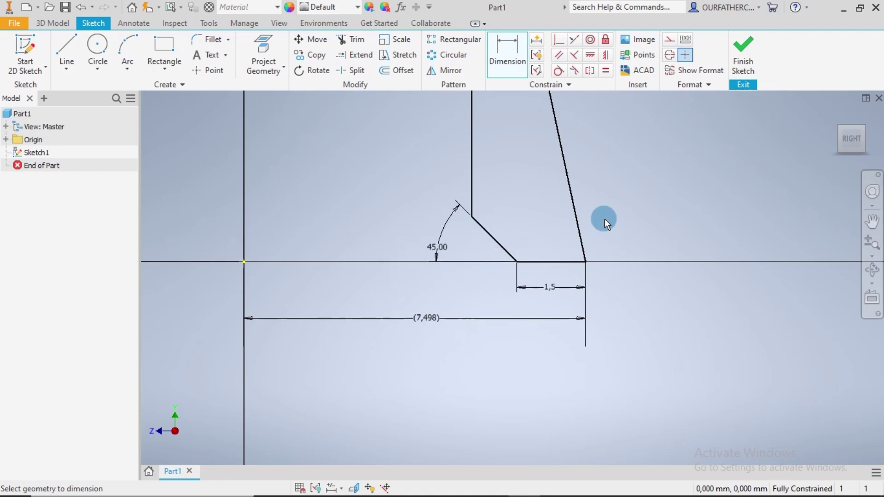
scroll(654, 218, "down", 2)
scroll(654, 218, "down", 2)
scroll(653, 218, "down", 2)
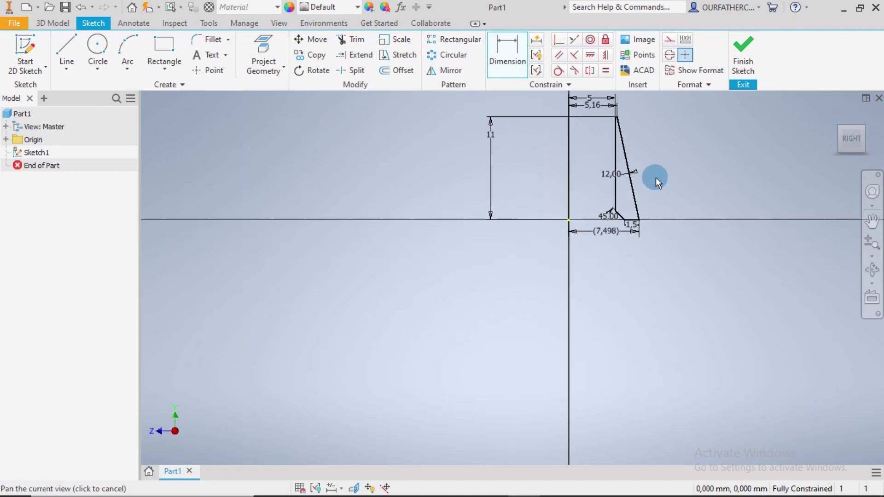
middle_click_drag(655, 178, 538, 261)
scroll(535, 261, "up", 2)
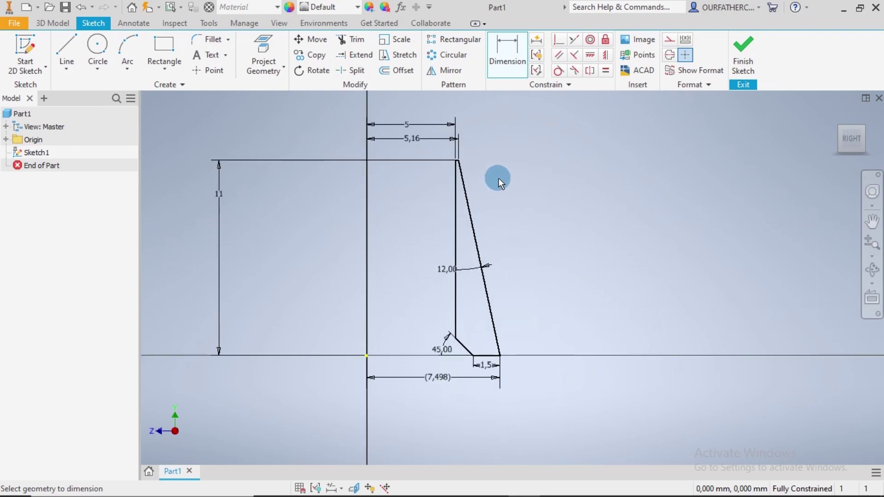
- Reposition the 5, 5,16, 12 and 45 dimension labels clear of each other
key("Escape")
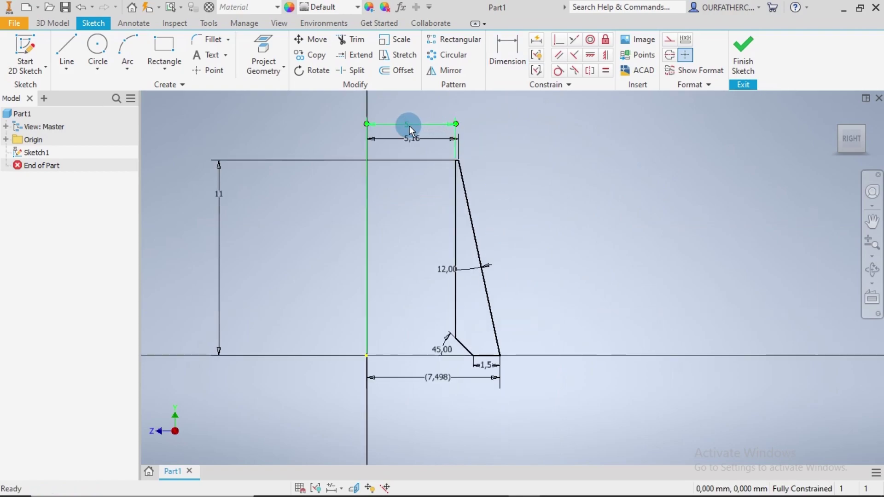
mouse_move(407, 137)
left_mouse_down()
mouse_move(410, 109)
mouse_move(411, 140)
left_mouse_up()
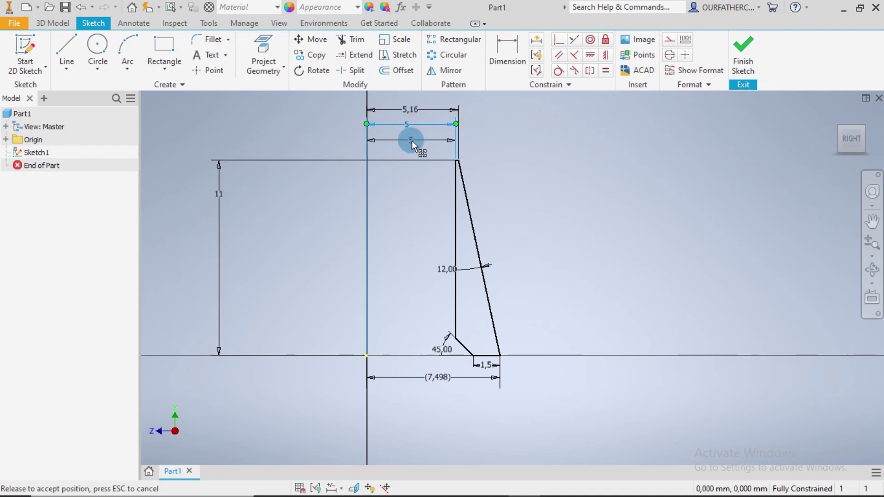
left_click_drag(407, 109, 409, 123)
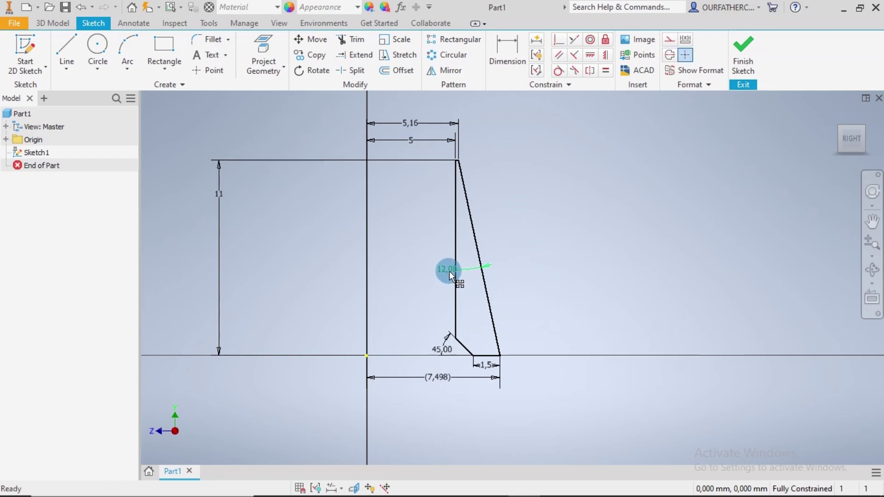
left_click_drag(448, 271, 432, 272)
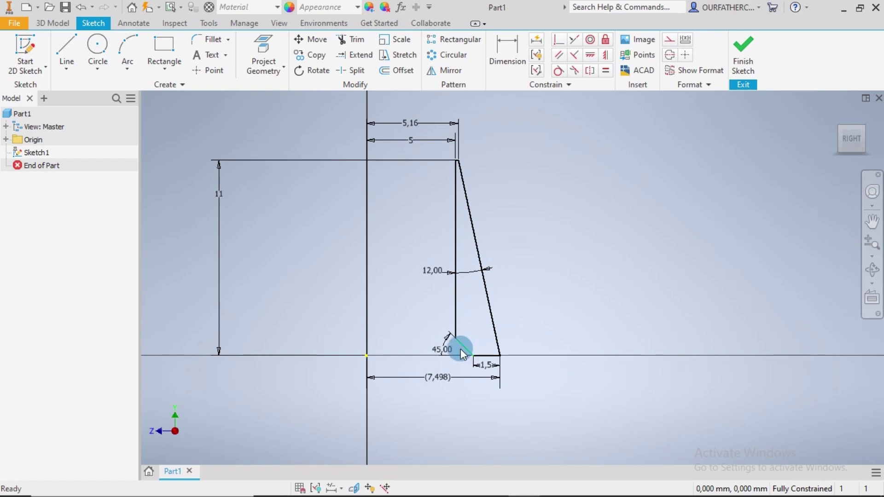
left_click_drag(440, 348, 432, 339)
- Move the 7,498 and 1,5 dimensions below the baseline and the 11 height right of the profile
left_click(436, 379)
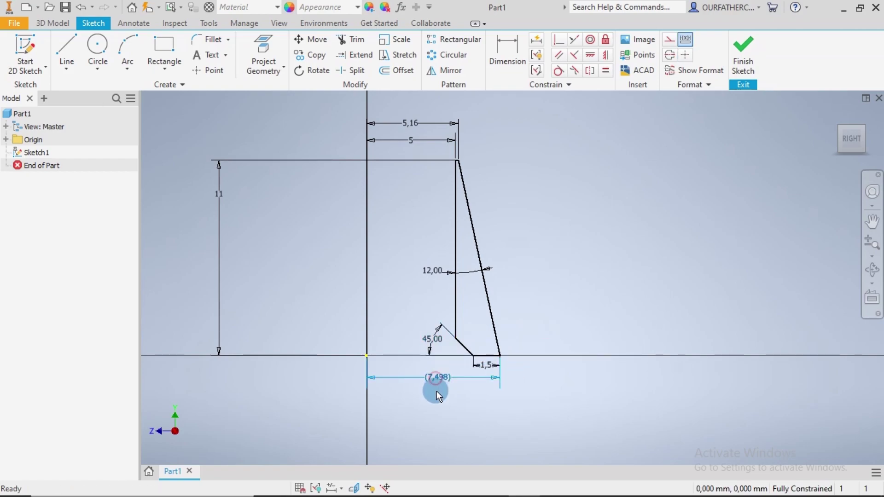
left_click_drag(436, 377, 440, 394)
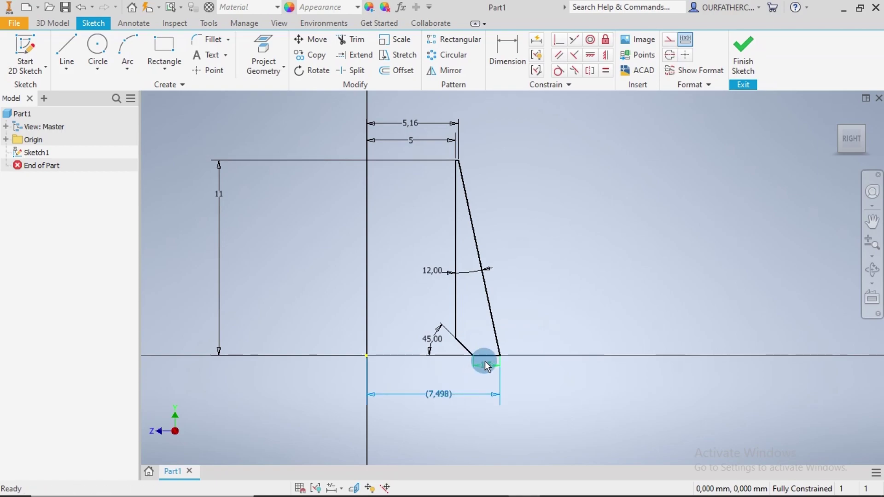
left_click_drag(485, 367, 485, 371)
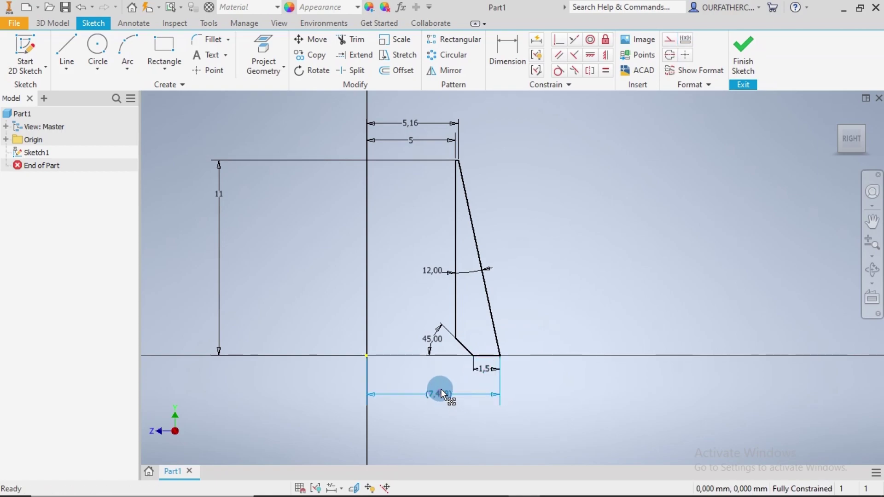
left_click_drag(440, 391, 441, 383)
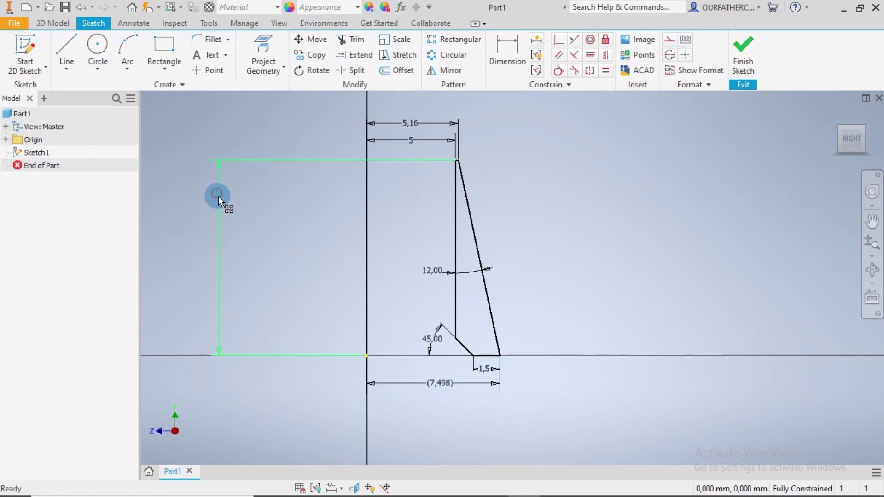
left_click_drag(218, 196, 496, 245)
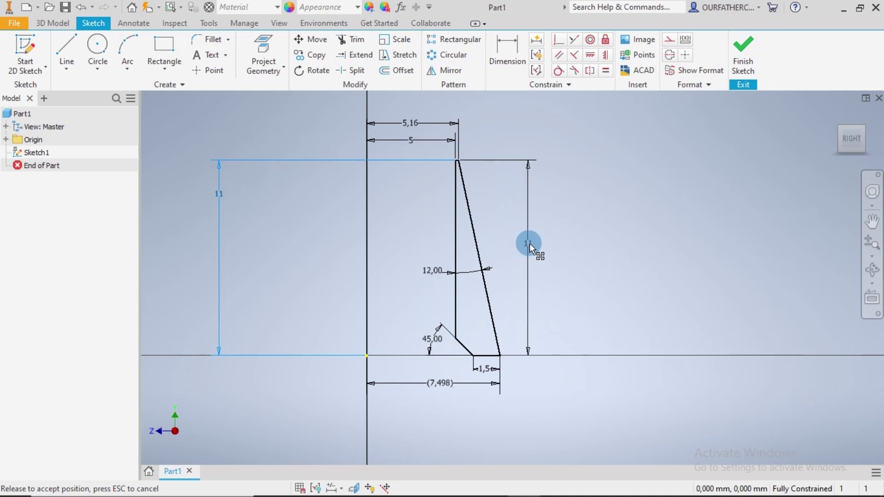
left_click_drag(528, 244, 531, 261)
left_click(600, 251)
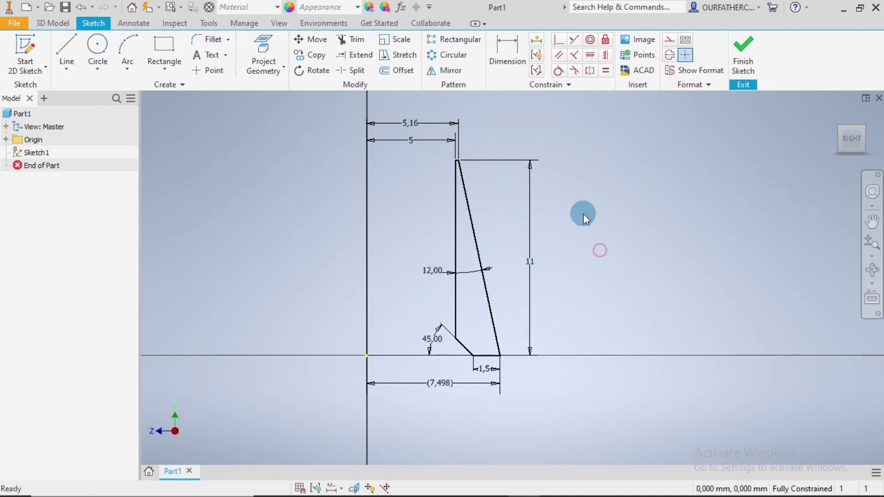
left_click(67, 50)
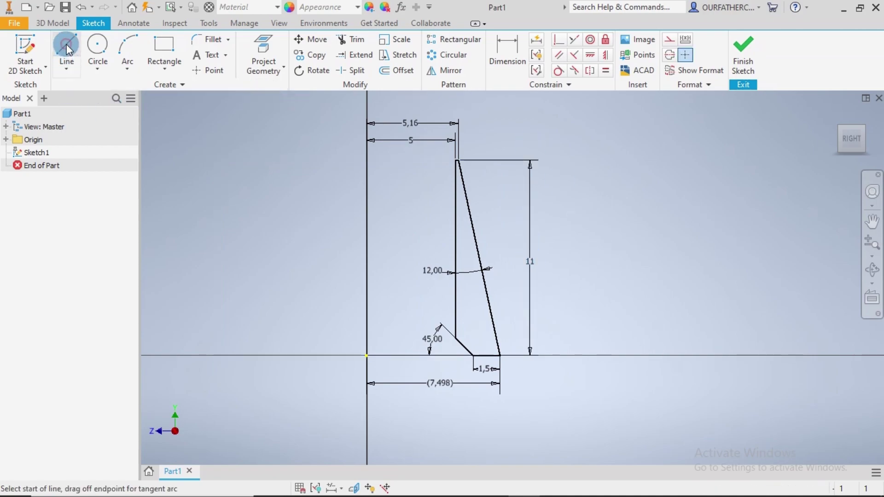
- Draw an 11 mm vertical construction line straight up from the sketch origin
left_click(669, 39)
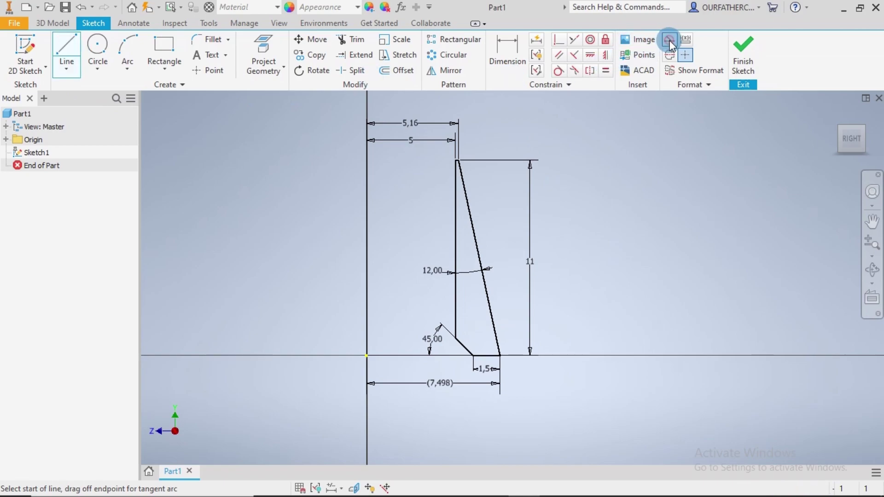
left_click(367, 355)
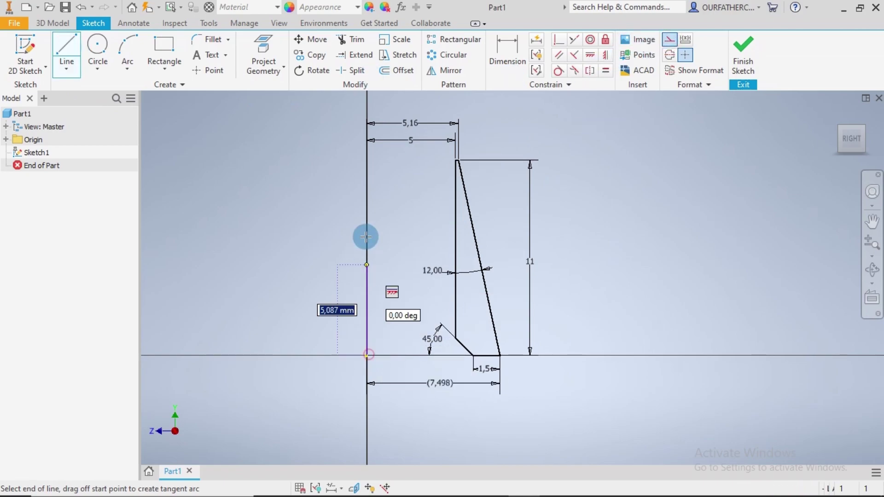
left_click(366, 160)
key("Escape")
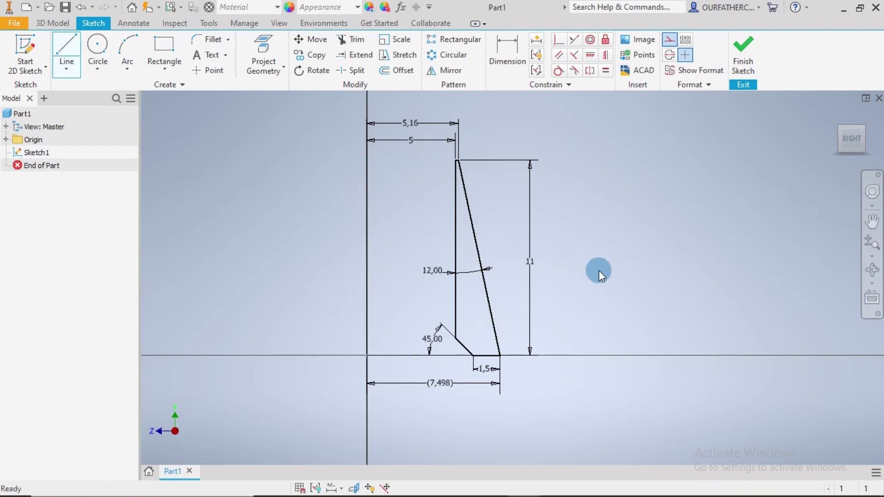
scroll(549, 369, "up", 3)
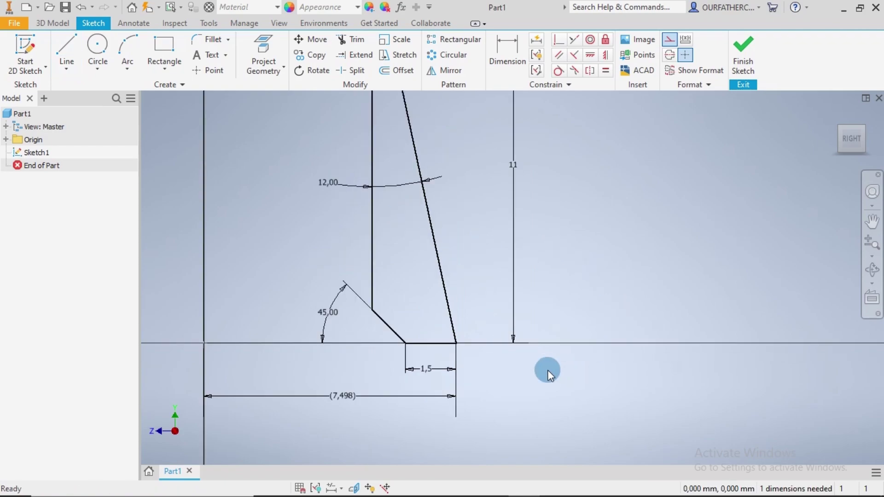
- Fillet the corner between the slanted line and bottom segment with radius 0.5
left_click(214, 41)
type("0.5")
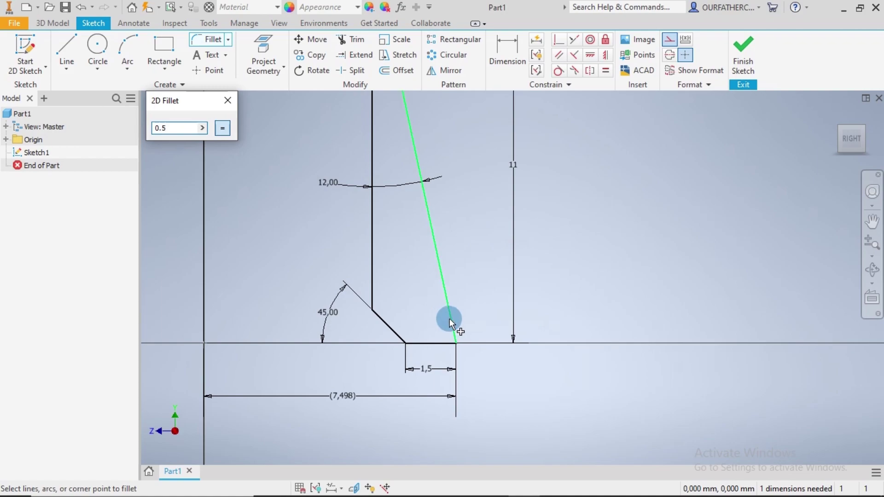
left_click(449, 324)
left_click(444, 344)
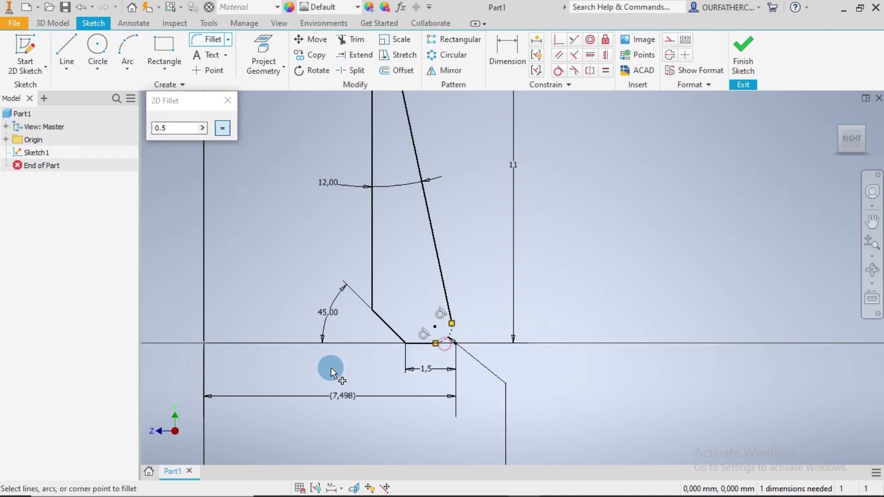
left_click(225, 103)
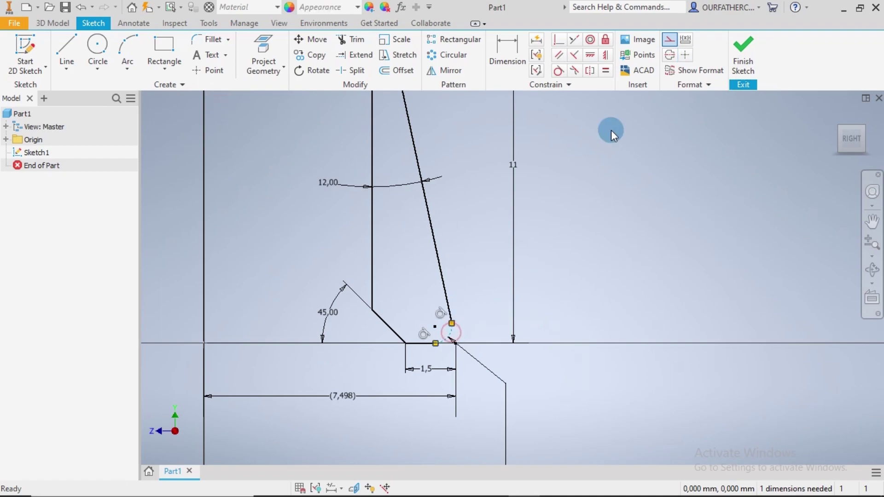
left_click(666, 40)
left_click(664, 203)
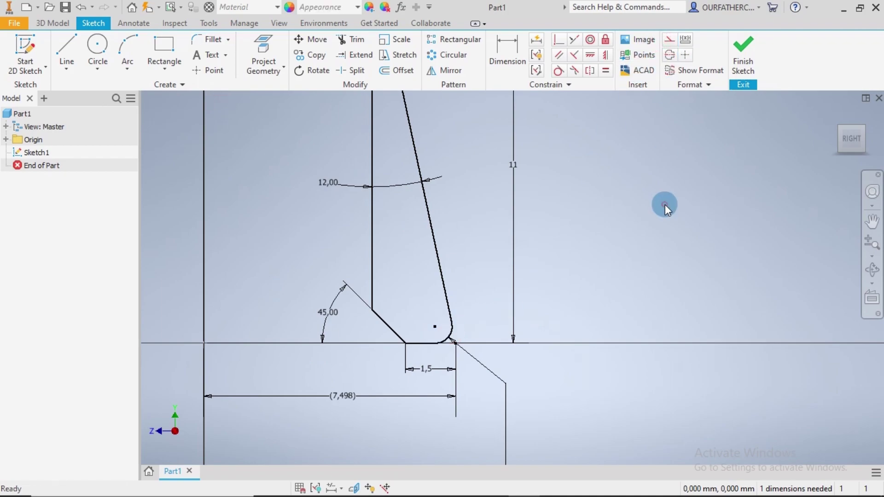
- Fillet the corner where the 45° line meets the baseline with radius 0.5
left_click(210, 39)
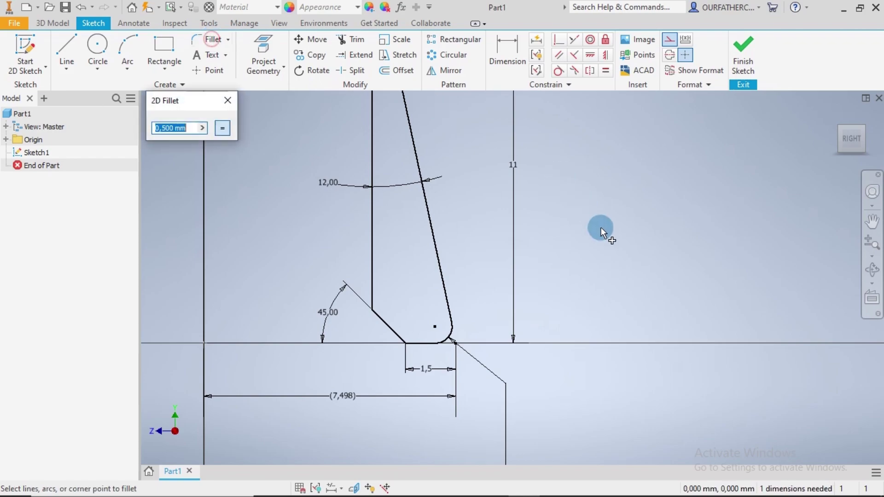
left_click(670, 40)
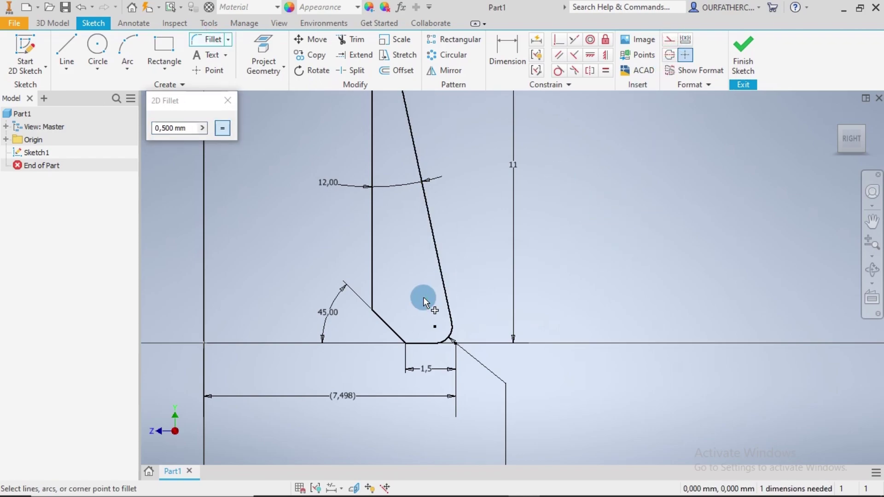
left_click(419, 344)
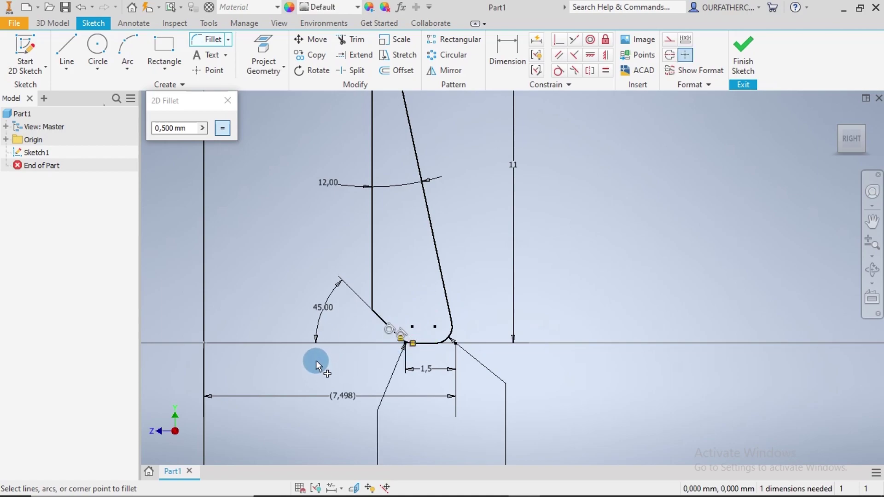
left_click(188, 130)
- Round the top corner between the short top edge and slanted line with a 0.15 fillet
left_click_drag(188, 130, 126, 129)
type("0.")
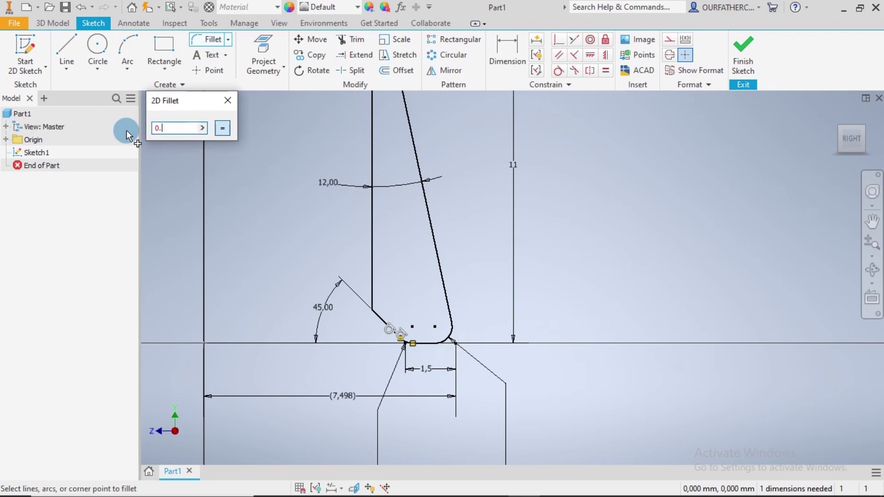
type("15")
scroll(351, 178, "up", 1)
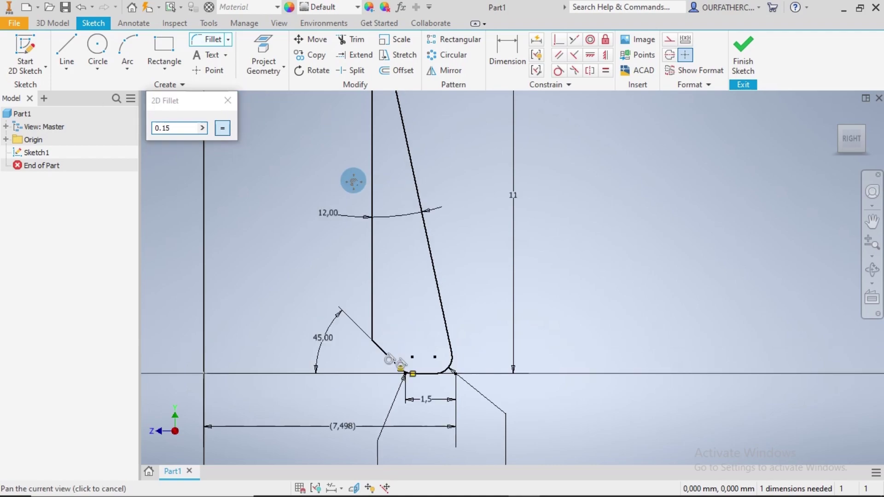
middle_click_drag(351, 177, 367, 316)
scroll(354, 167, "down", 4)
scroll(354, 175, "down", 3)
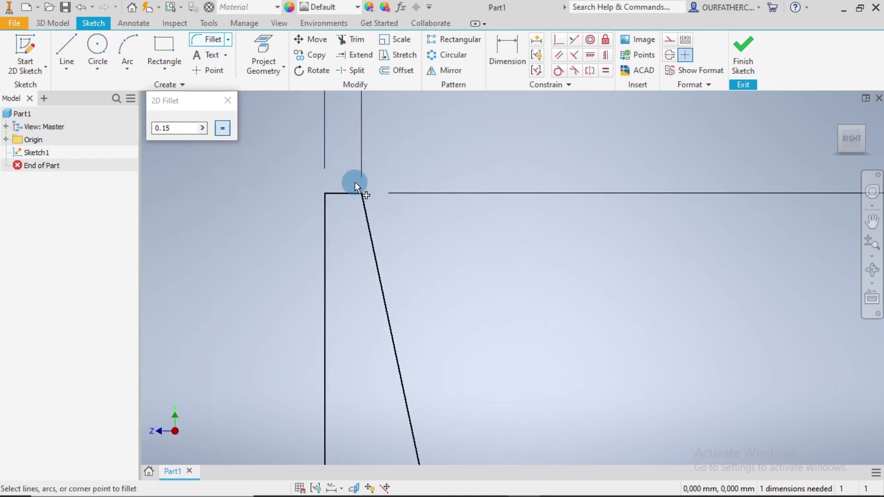
left_click(348, 192)
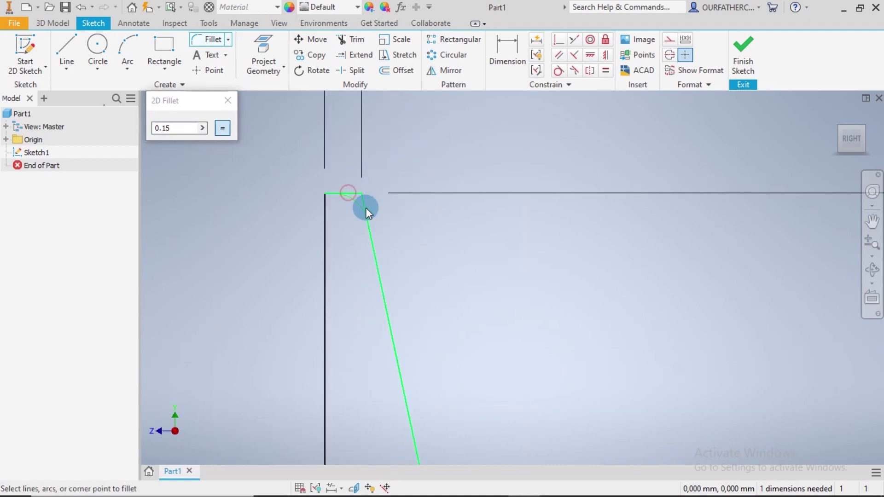
left_click(366, 208)
- Fillet the corner between the left vertical edge and 45° chamfer with radius 0.5
scroll(422, 246, "up", 2)
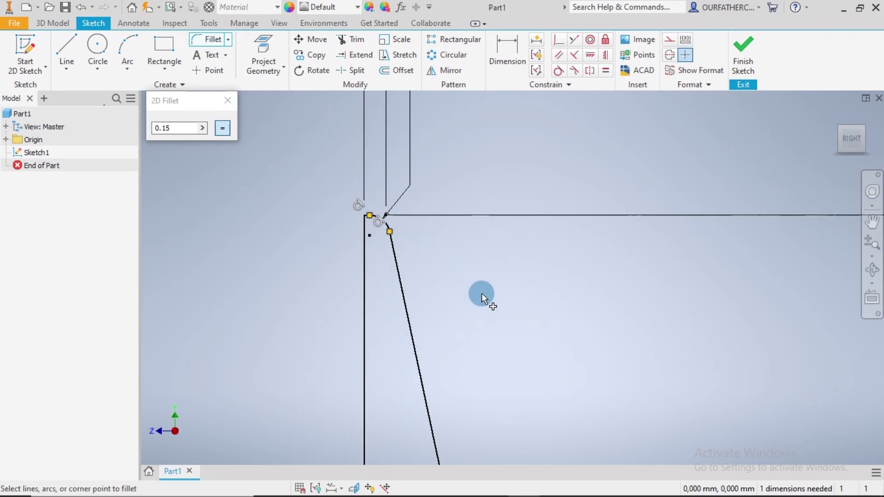
scroll(487, 322, "up", 2)
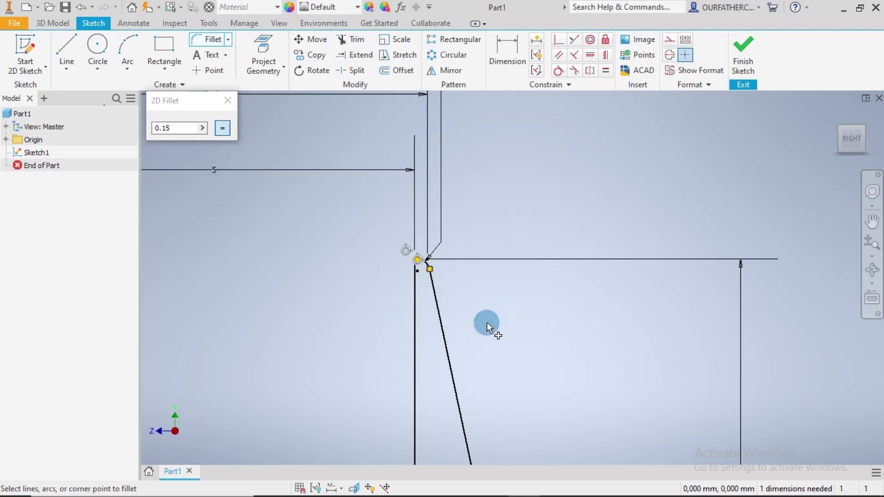
scroll(496, 351, "up", 2)
middle_click_drag(494, 369, 476, 222)
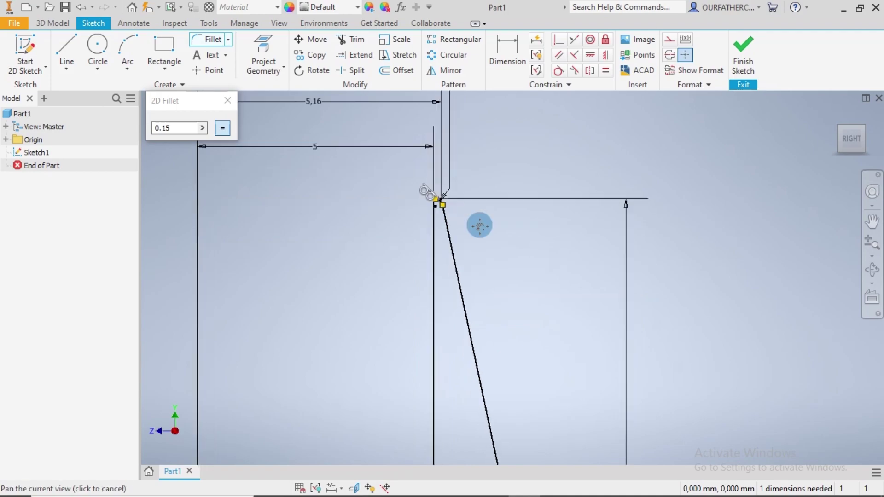
middle_click_drag(501, 354, 493, 191)
scroll(537, 362, "up", 2)
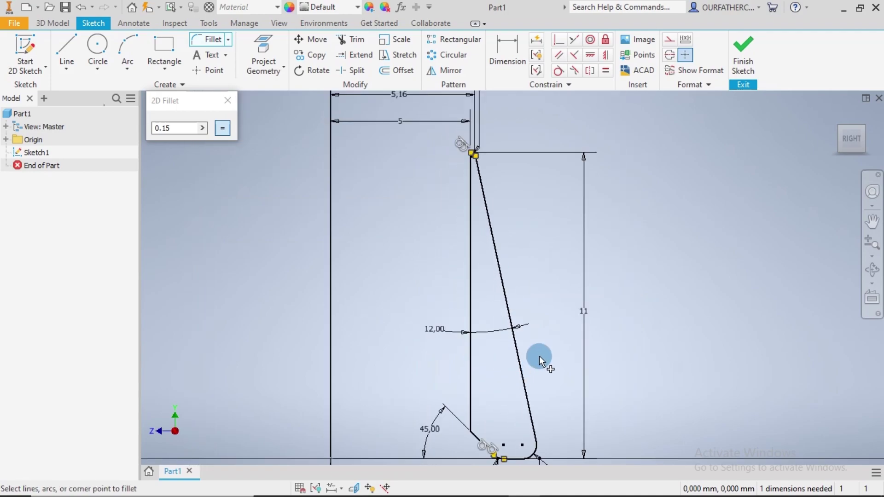
middle_click_drag(548, 367, 543, 341)
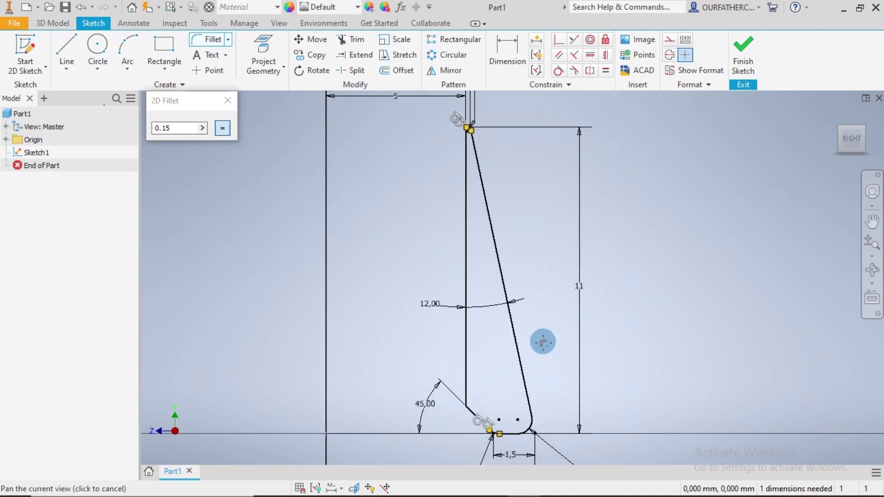
middle_click_drag(546, 374, 528, 299)
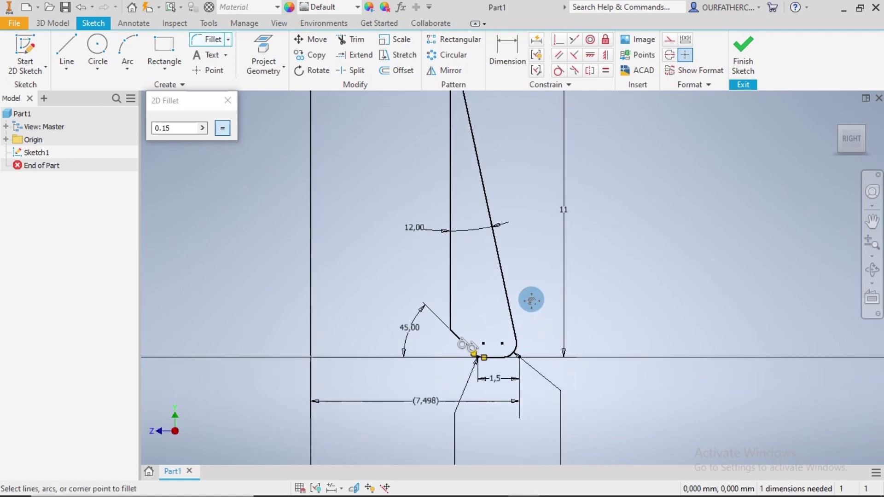
double_click(175, 128)
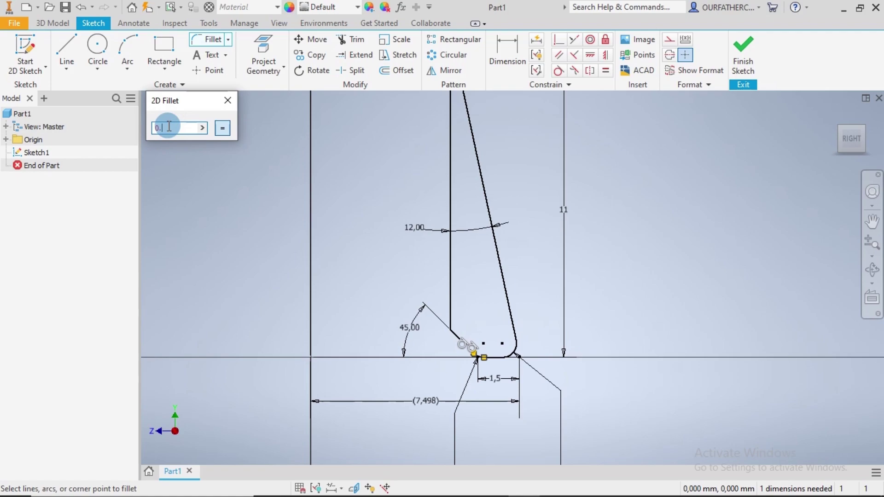
type("5")
scroll(460, 324, "up", 4)
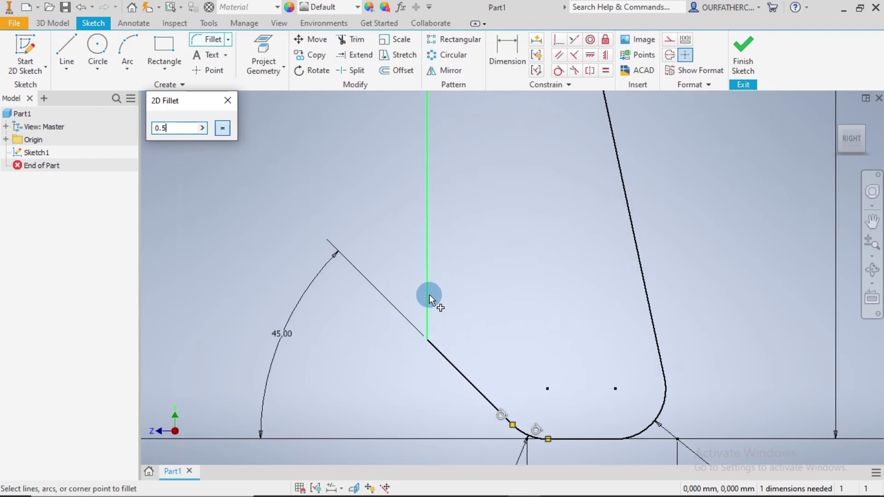
left_click(429, 297)
left_click(441, 353)
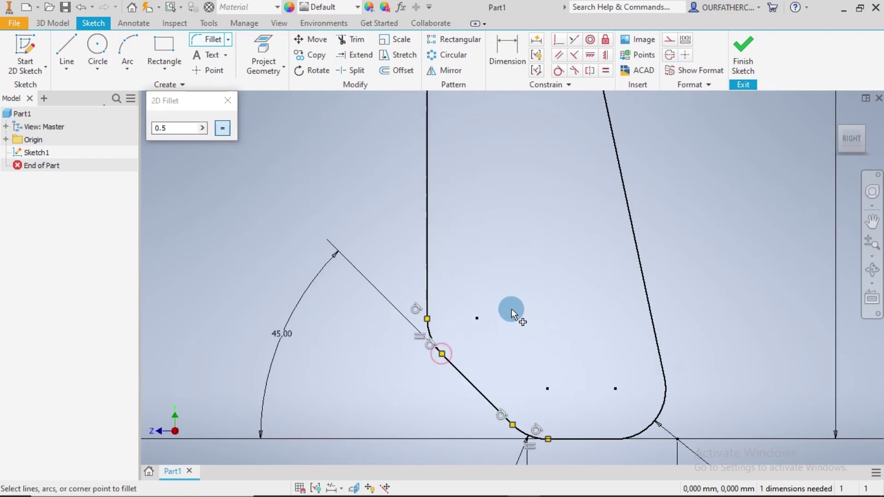
left_click(531, 318)
scroll(534, 316, "down", 2)
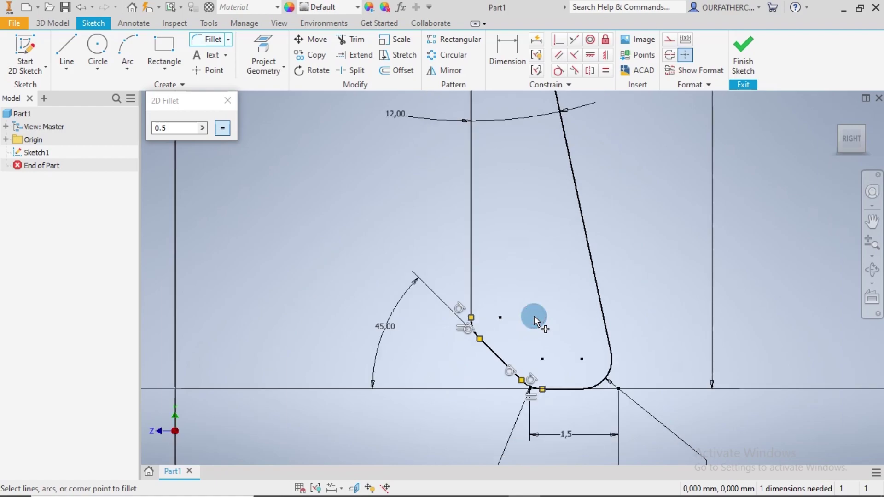
scroll(534, 316, "down", 3)
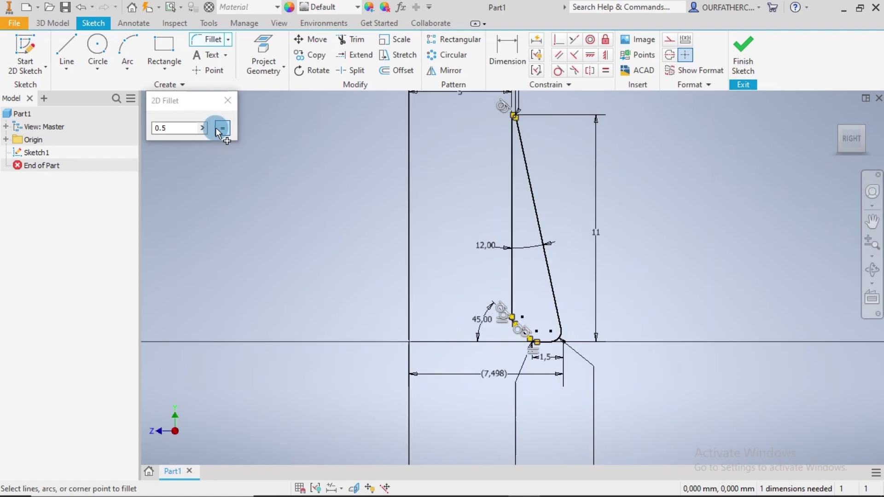
left_click(228, 101)
- Move the 0,15 fillet dimension label above the profile
middle_click_drag(629, 324, 565, 340)
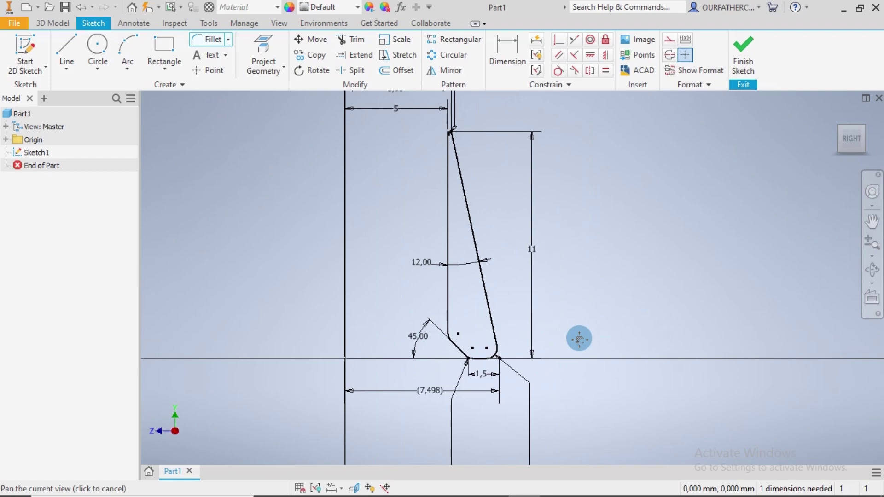
middle_click_drag(502, 203, 501, 294)
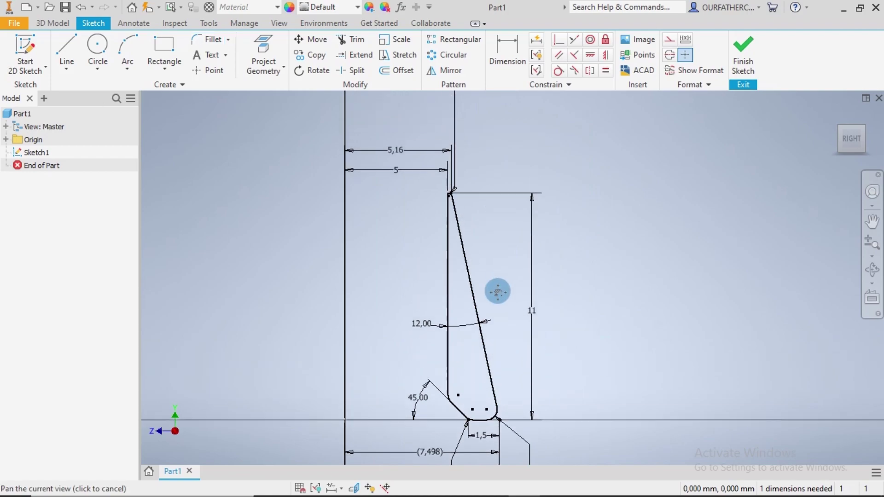
middle_click_drag(473, 152, 465, 280)
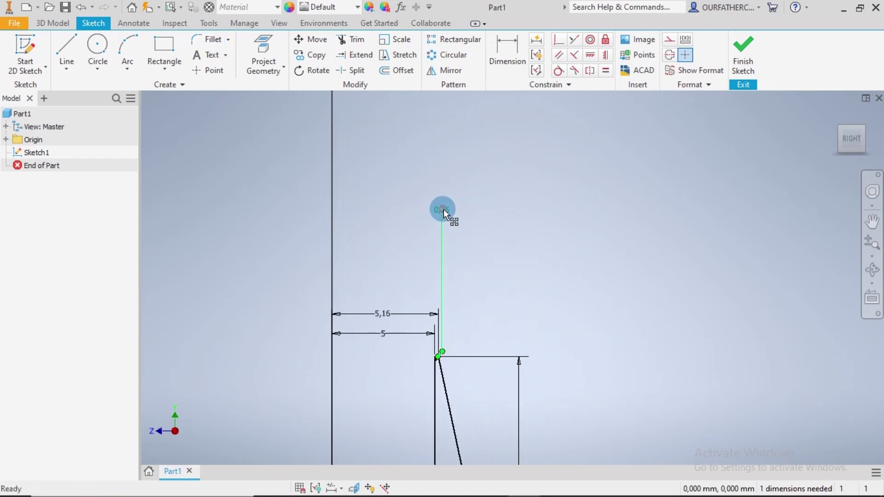
mouse_move(444, 209)
left_mouse_down()
mouse_move(469, 332)
mouse_move(512, 336)
mouse_move(496, 331)
left_mouse_up()
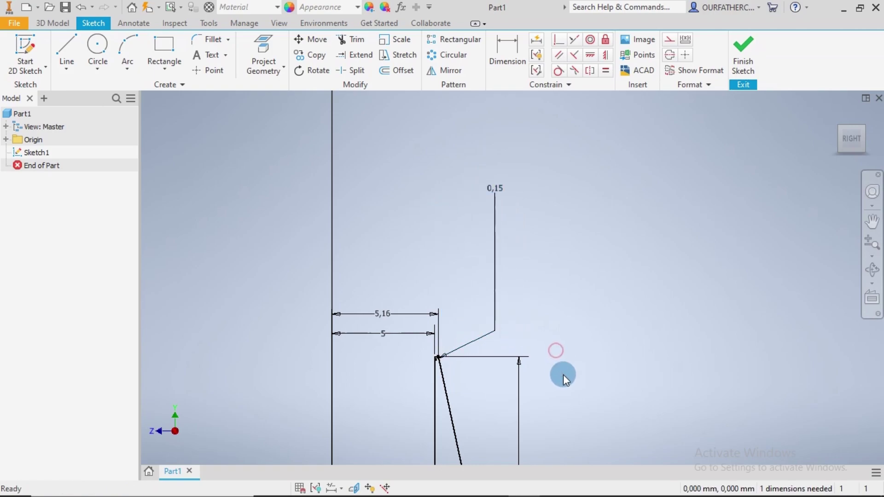
- Move the two 0,5 fillet labels clear of the profile, left and right
middle_click_drag(565, 374, 572, 256)
middle_click_drag(580, 357, 582, 270)
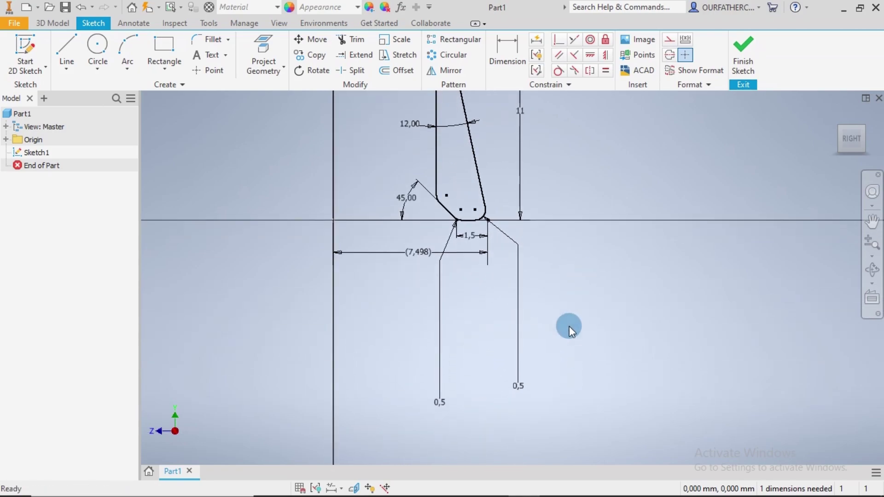
left_click_drag(518, 385, 557, 234)
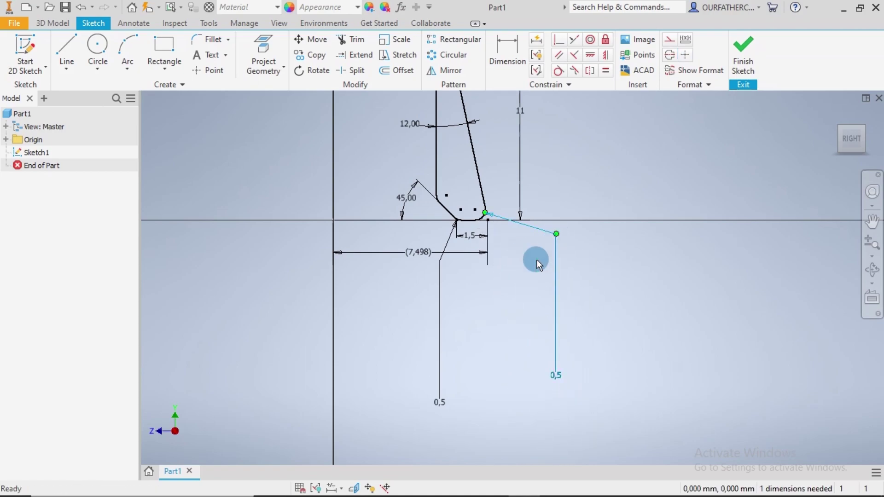
mouse_move(439, 403)
left_mouse_down()
mouse_move(287, 258)
mouse_move(273, 260)
left_mouse_up()
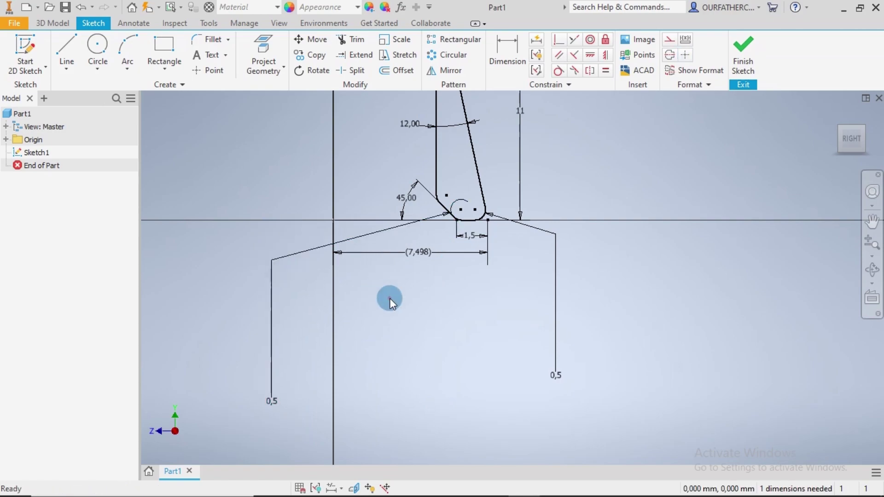
scroll(504, 330, "up", 1)
scroll(504, 331, "down", 3)
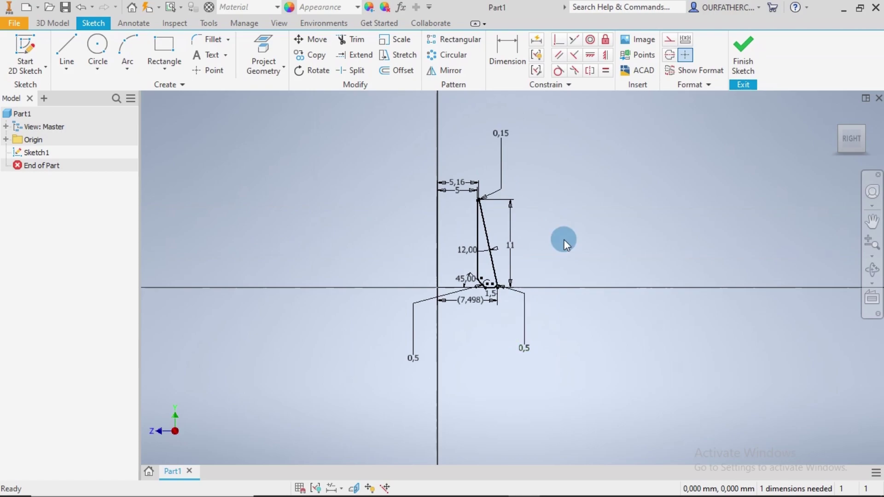
scroll(564, 240, "up", 2)
middle_click_drag(673, 288, 628, 290)
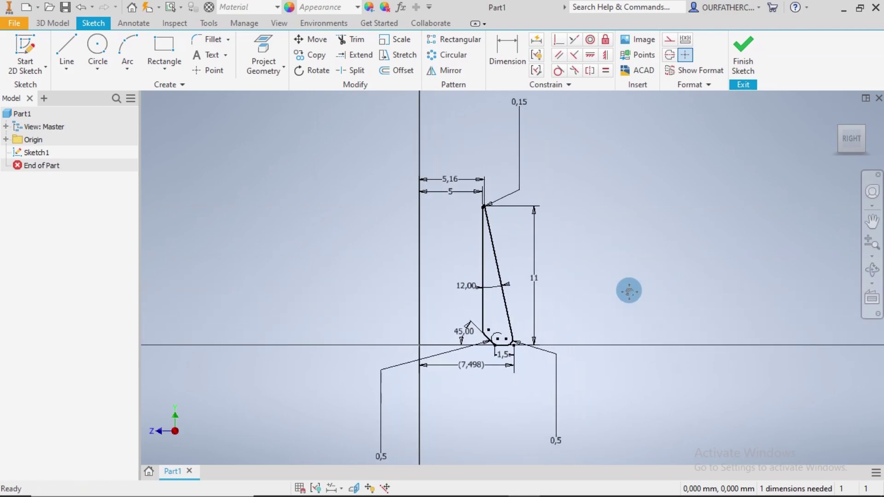
- Finish Sketch1 and revolve the profile 360° around the axis line into Revolution1
left_click(742, 59)
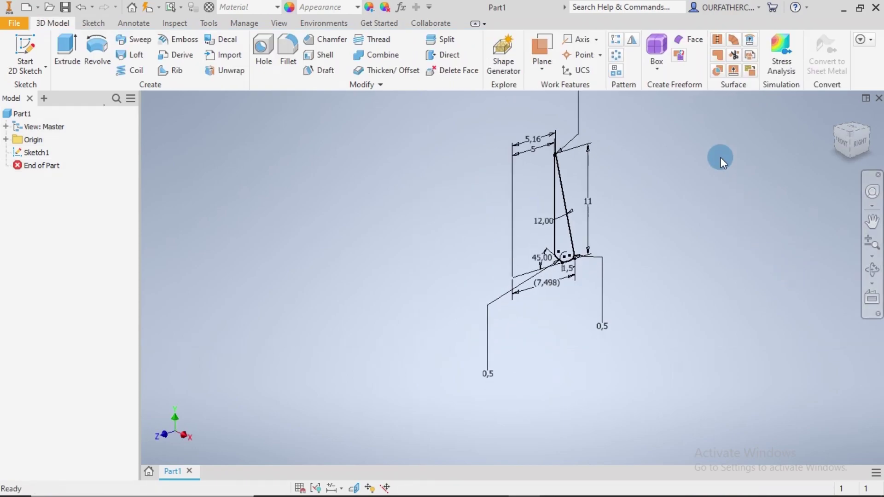
mouse_move(719, 158)
middle_mouse_down()
mouse_move(637, 203)
mouse_move(512, 190)
middle_mouse_up()
left_click(97, 46)
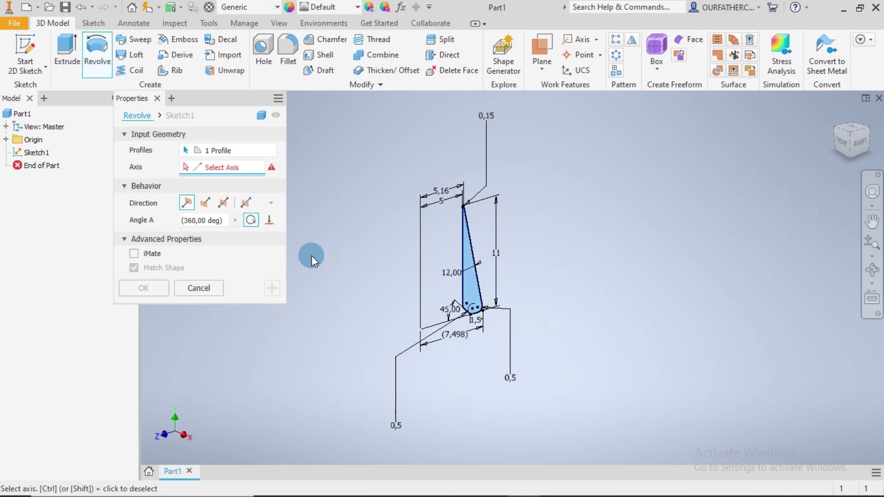
left_click(421, 249)
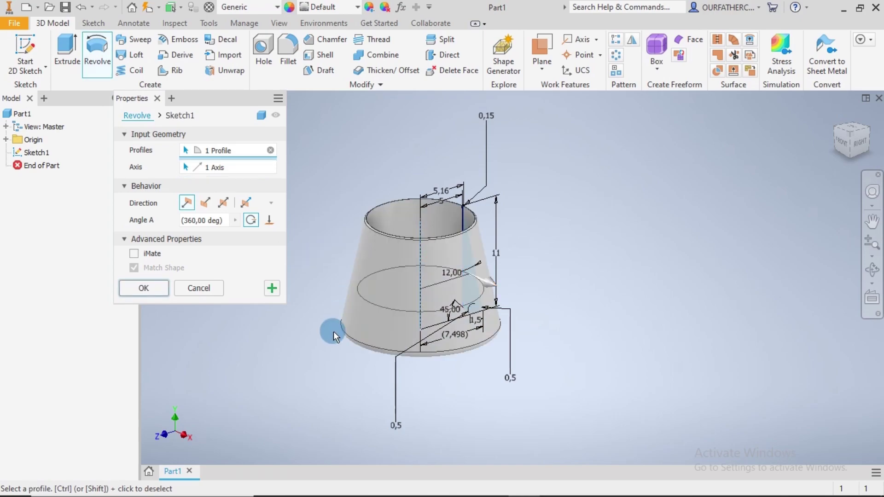
left_click(159, 292)
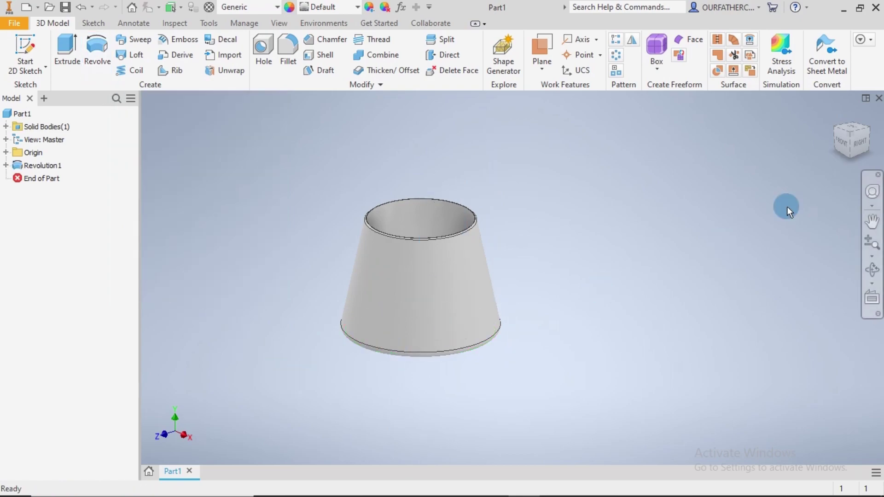
- Switch to the ViewCube Top view and rotate it 90° so X points right
left_click(853, 131)
left_click(854, 133)
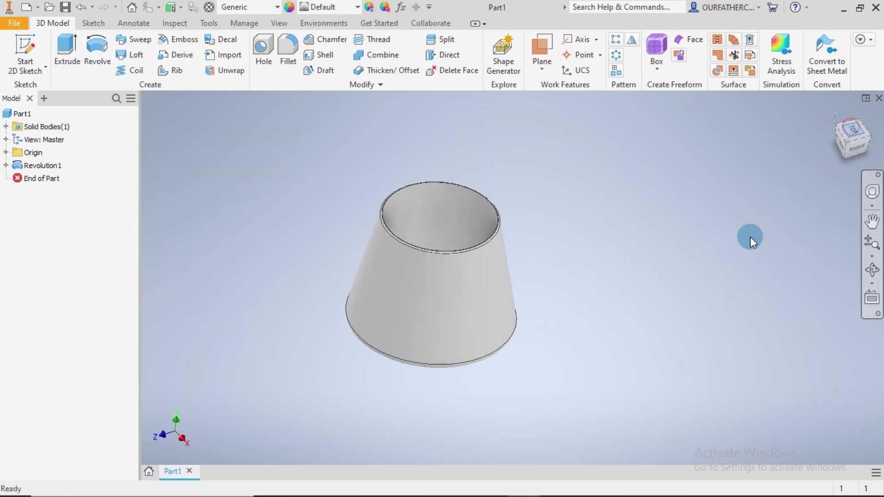
left_click(871, 222)
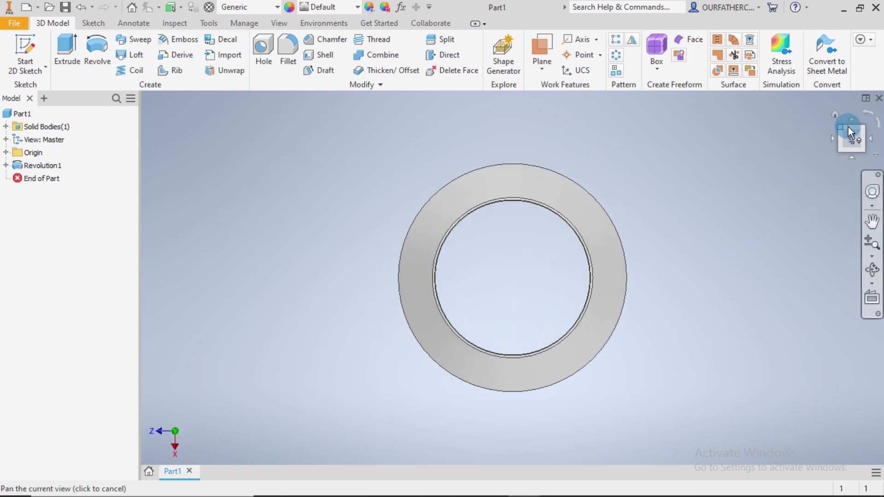
left_click(868, 113)
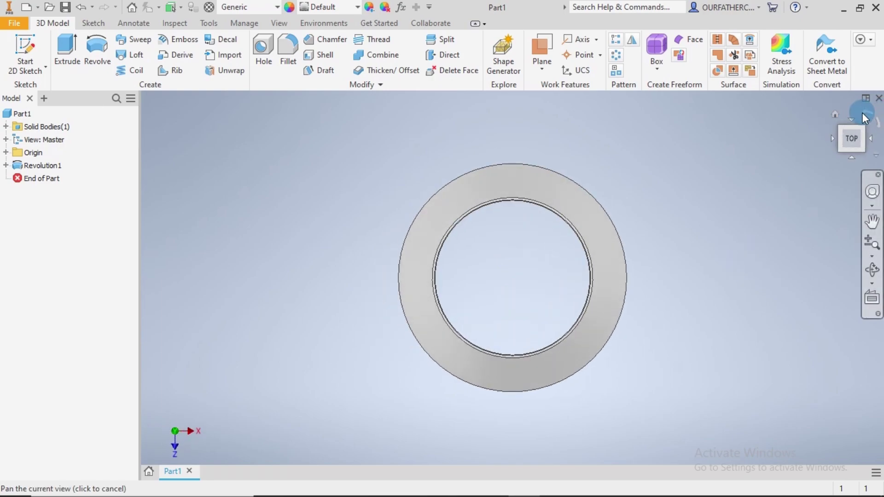
- Create a new sketch, Sketch3, on the XZ Plane under the browser's Origin
left_click(6, 152)
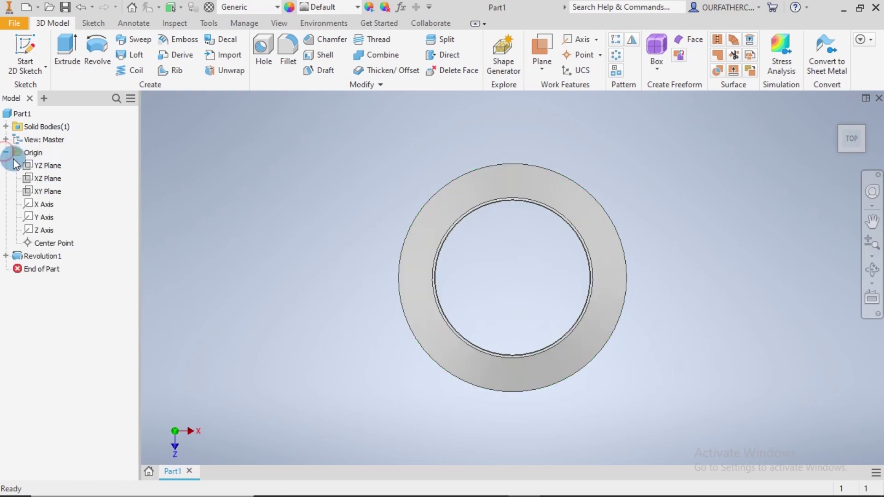
right_click(43, 180)
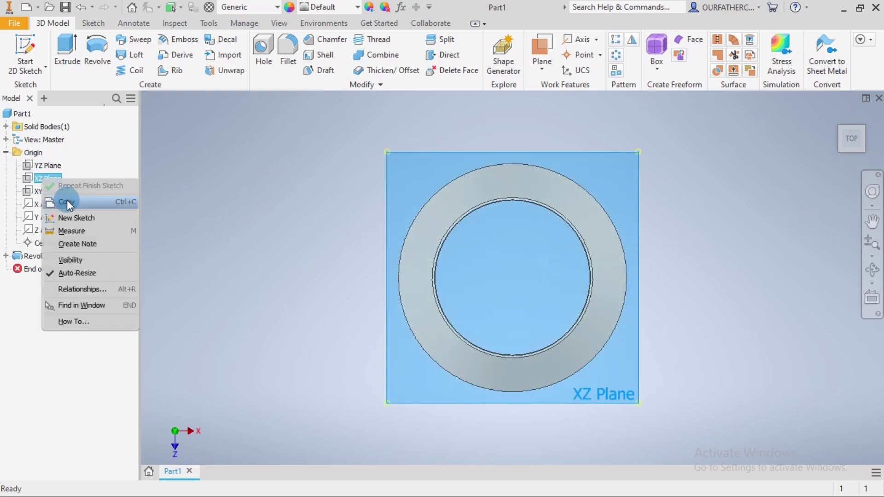
left_click(70, 217)
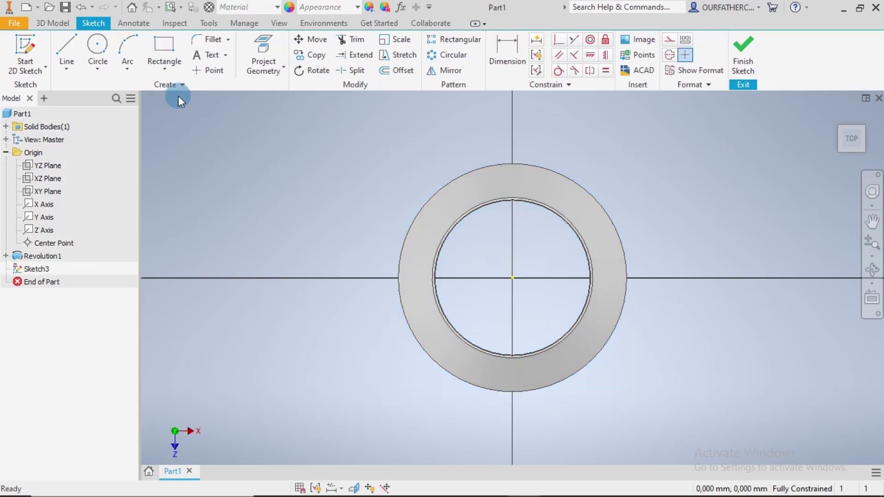
- Draw a narrow upright rectangle from near the inner wall down to the centre line
left_click(167, 43)
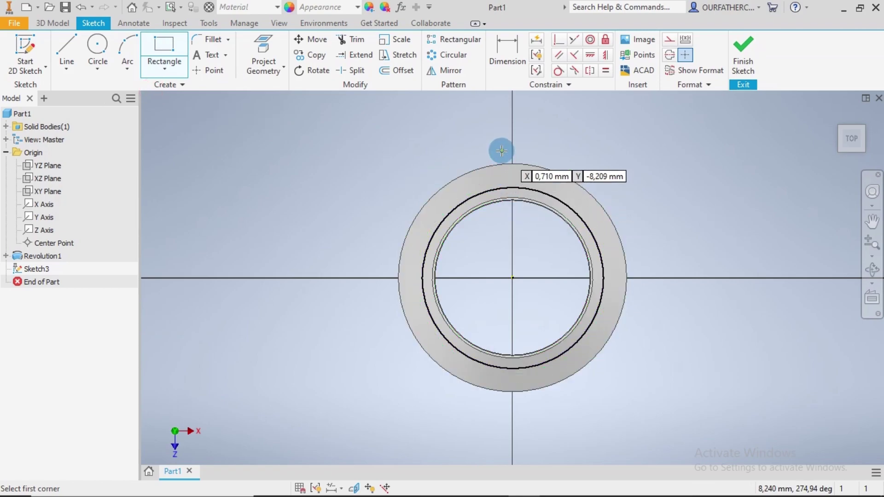
left_click(502, 209)
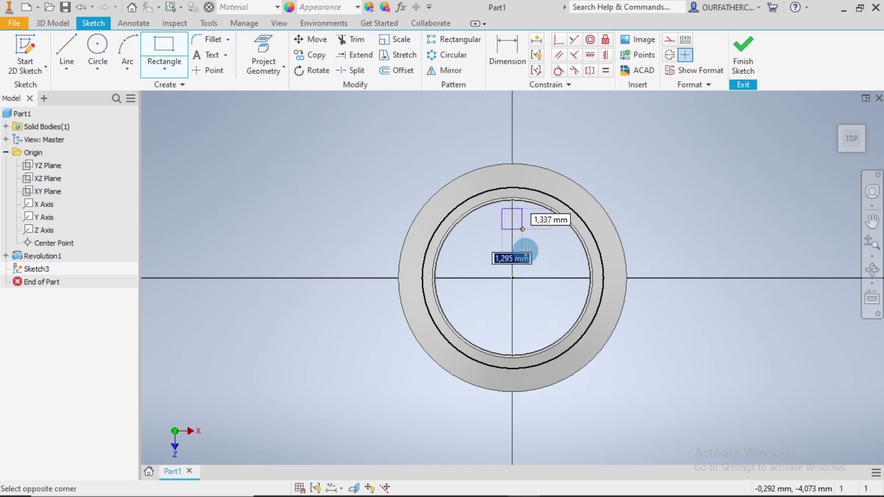
left_click(528, 278)
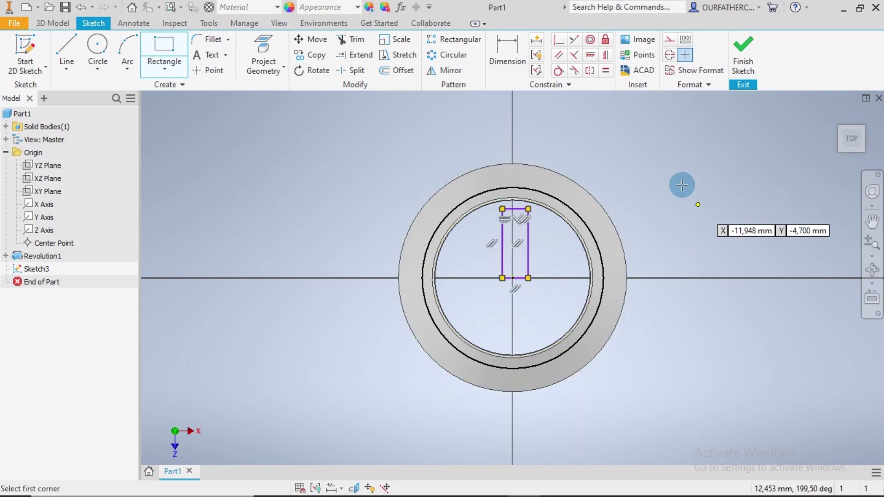
left_click(500, 43)
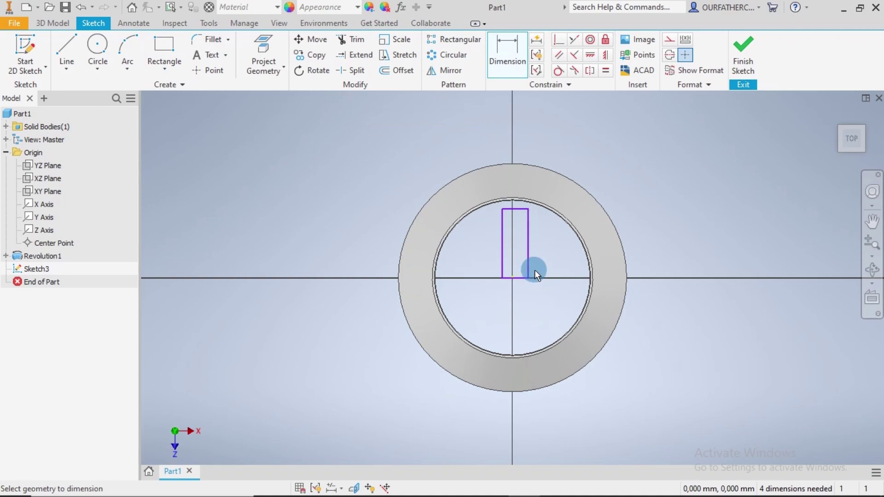
- Dimension the slot rectangle with a width of 1 and a height of 6,39
scroll(535, 271, "up", 3)
left_click(504, 279)
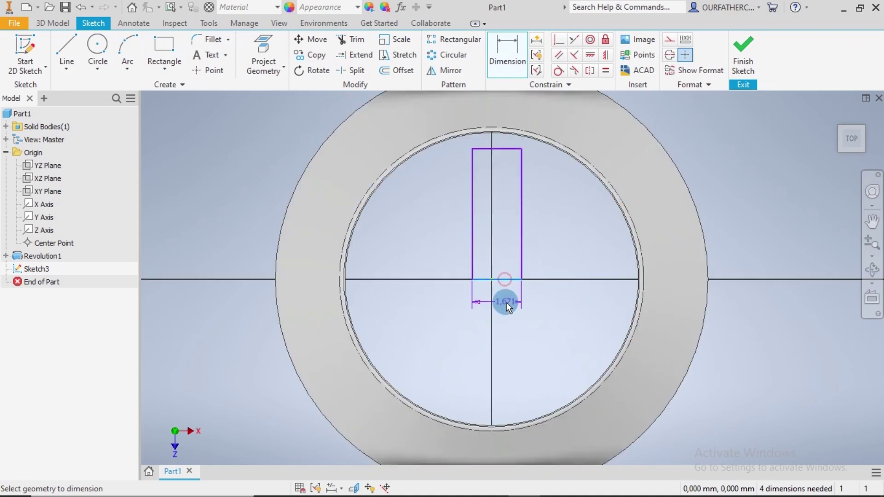
left_click(506, 309)
type("1")
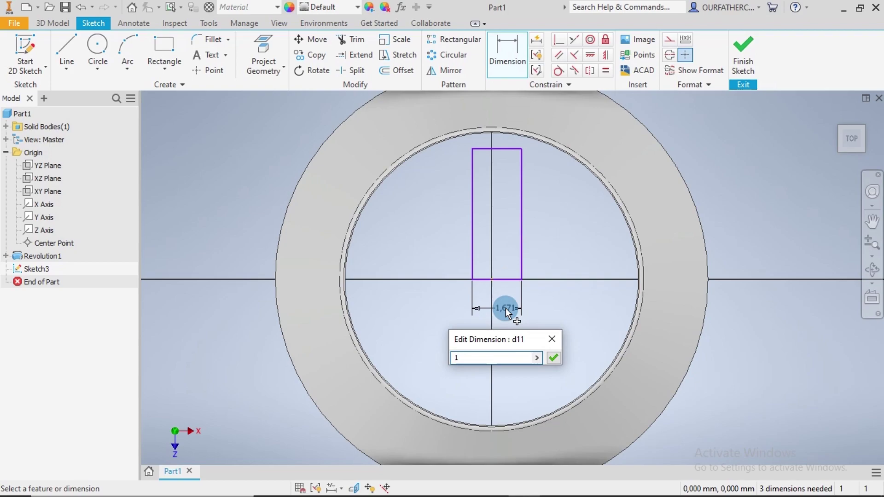
key("Return")
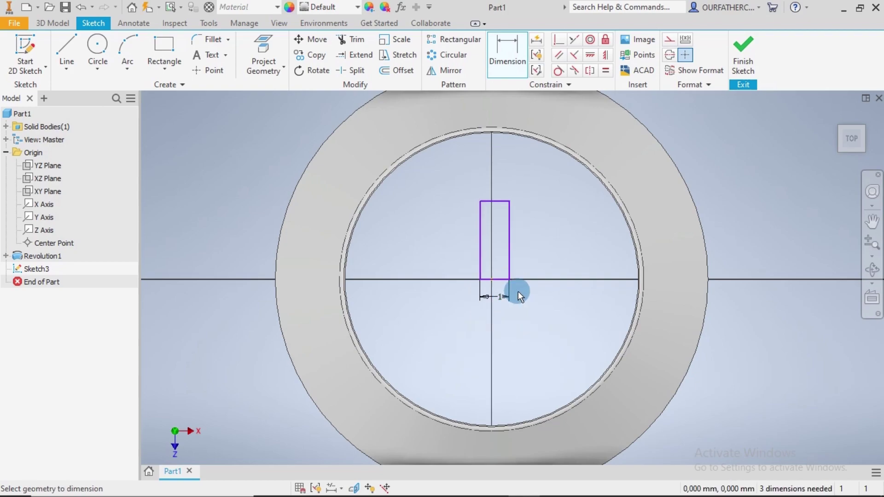
left_click(497, 280)
left_click(499, 201)
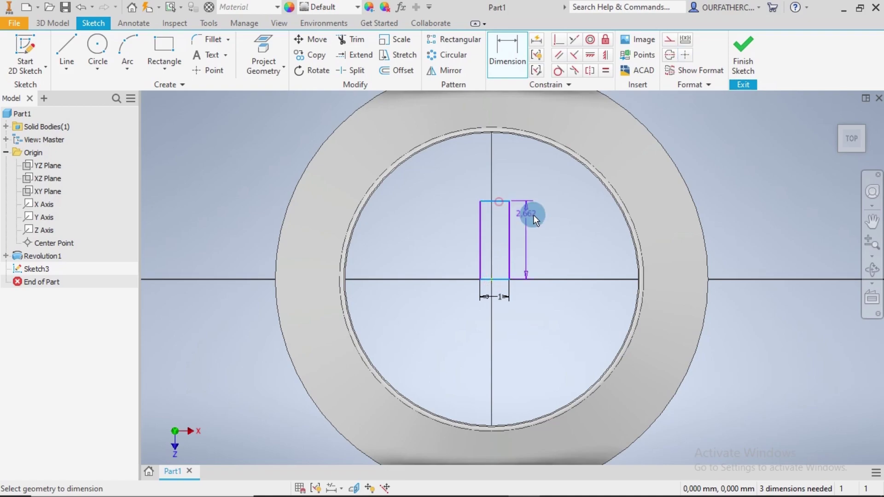
left_click(551, 236)
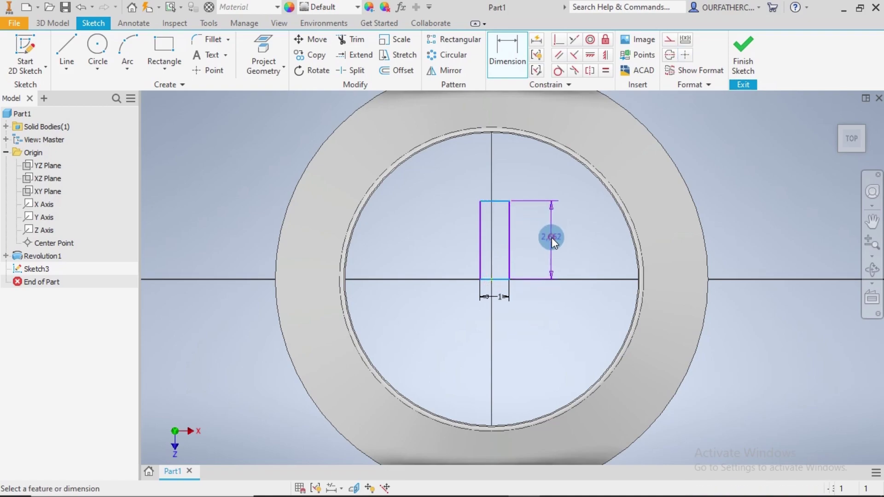
type("6")
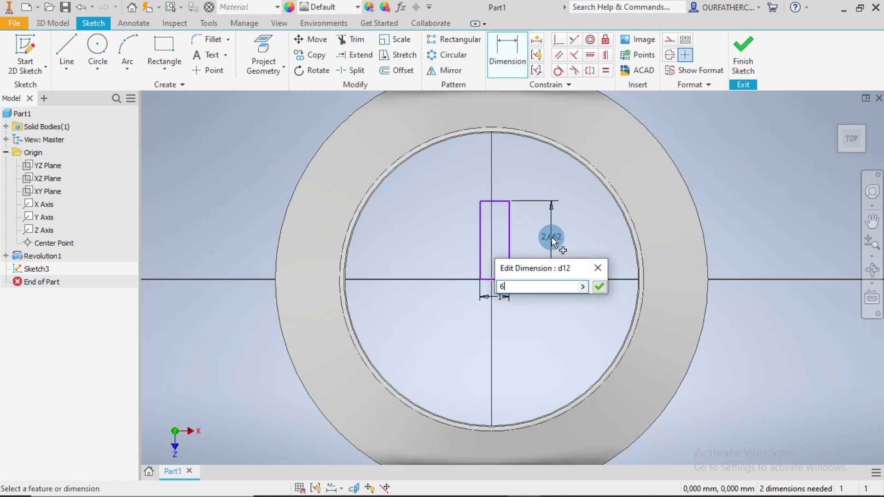
type(".39")
key("Return")
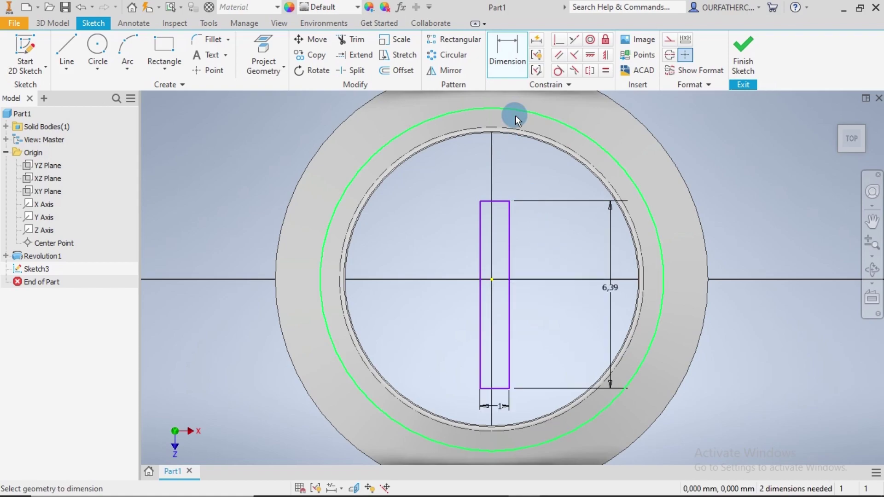
- Make the rectangle's bottom-edge midpoint coincident with the sketch Center Point
left_click(558, 42)
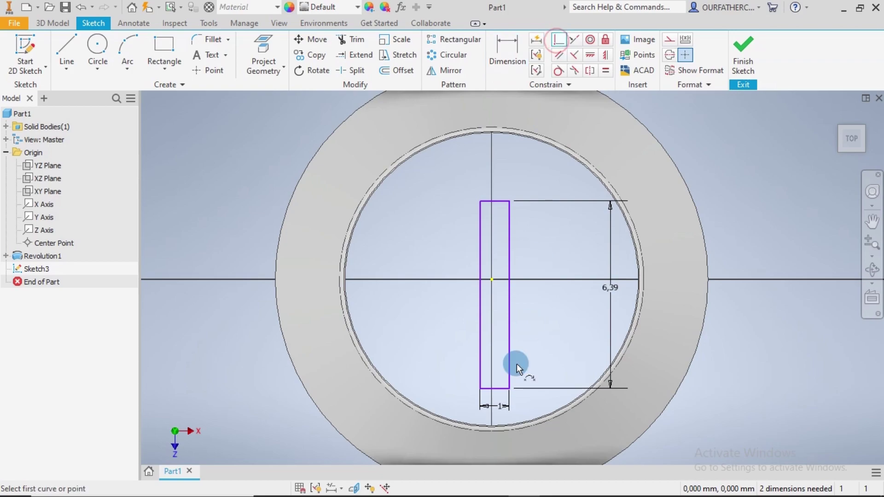
left_click(502, 388)
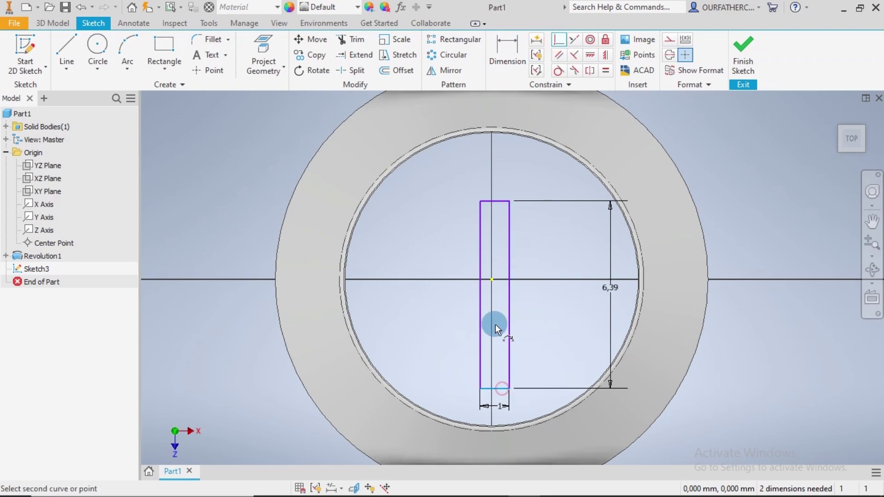
left_click(493, 280)
middle_click_drag(545, 286, 534, 391)
scroll(498, 387, "up", 5)
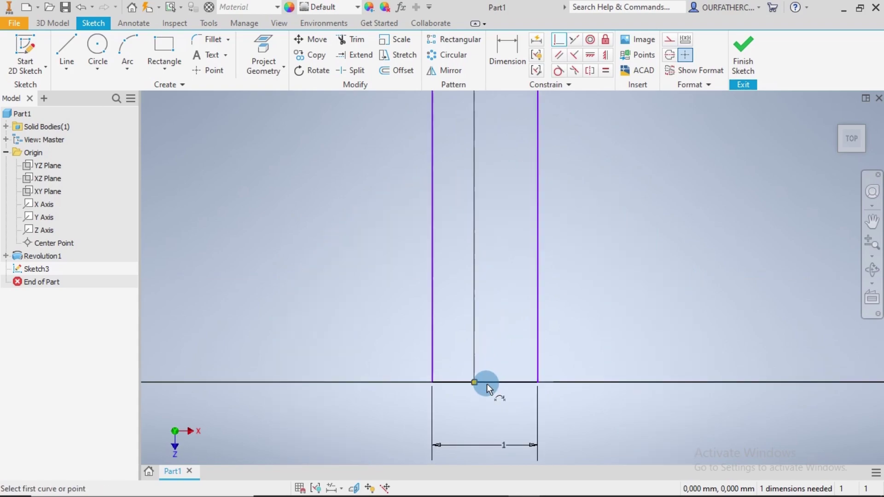
left_click(486, 382)
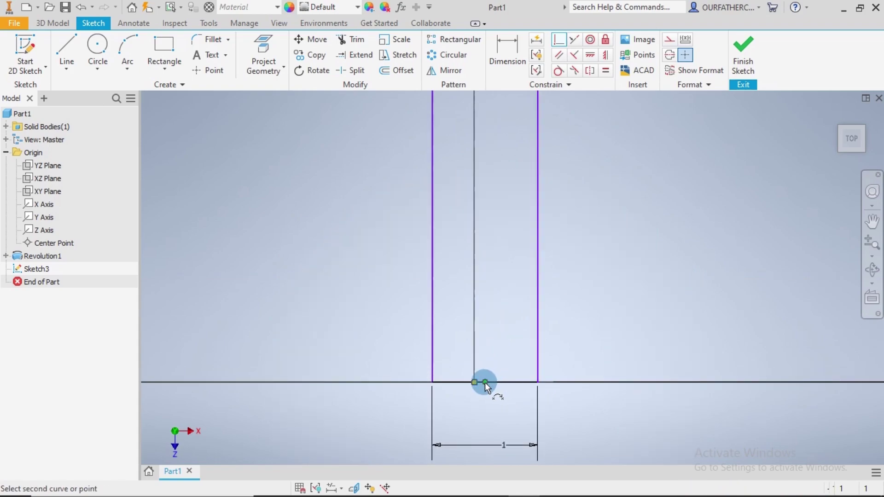
left_click(476, 382)
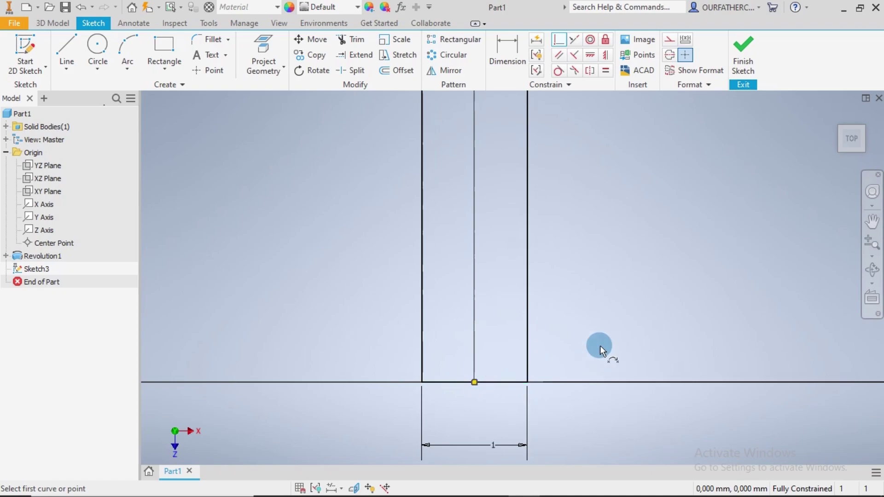
- Recentre the ring and toggle Slice Graphics to view the slot sketch
scroll(601, 345, "down", 5)
middle_click_drag(609, 336, 519, 281)
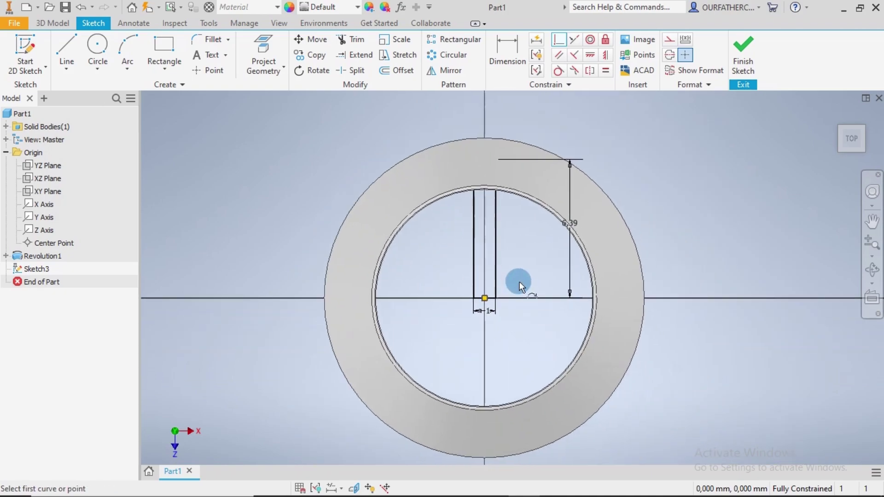
left_click(279, 24)
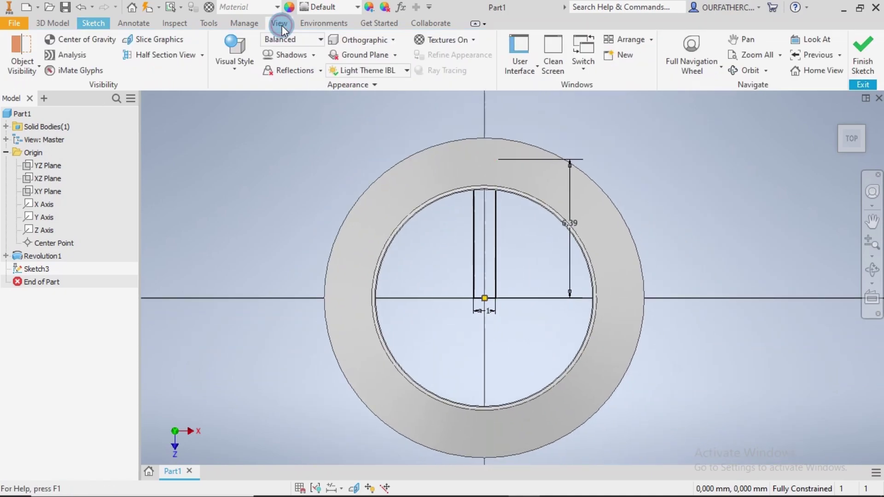
left_click(174, 41)
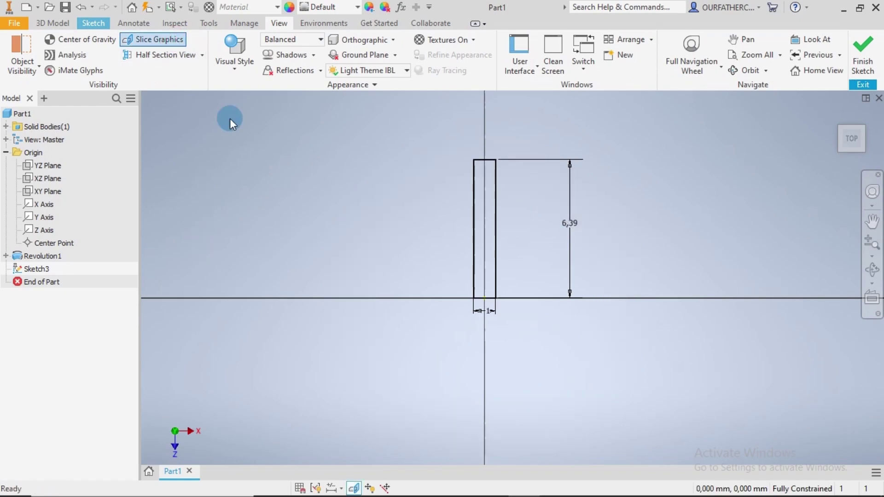
left_click(155, 38)
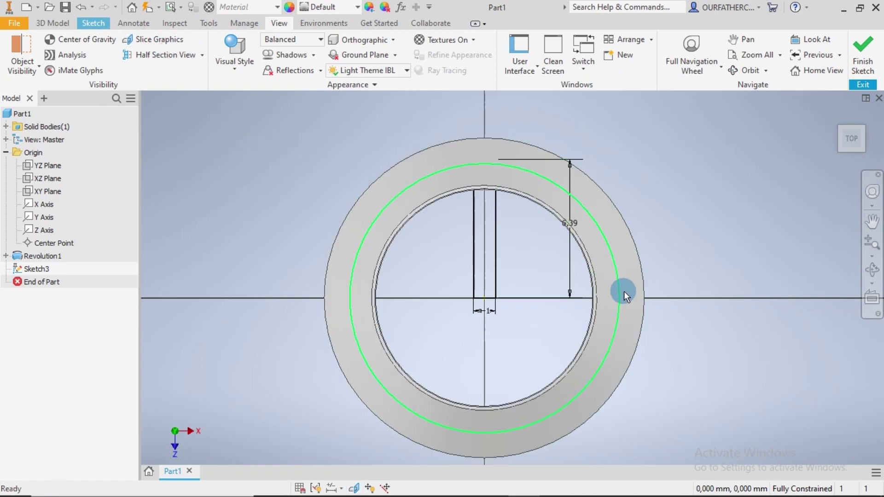
- Orbit to the bottom view, roll it so the slot stands upright, then go isometric
middle_click_drag(704, 363, 703, 293, "shift")
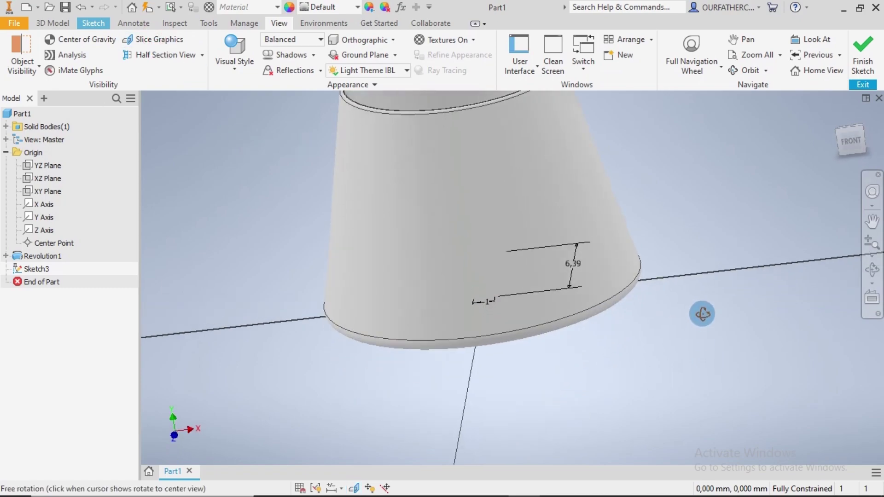
left_click_drag(704, 278, 760, 187)
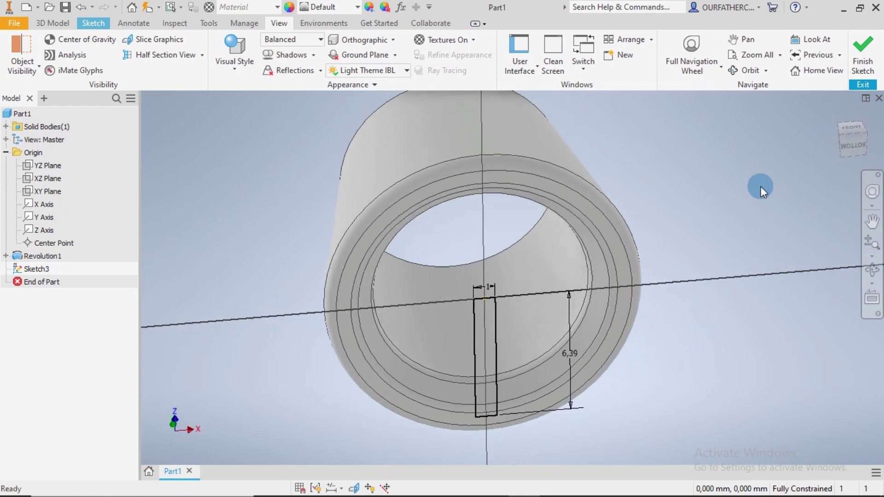
left_click(854, 148)
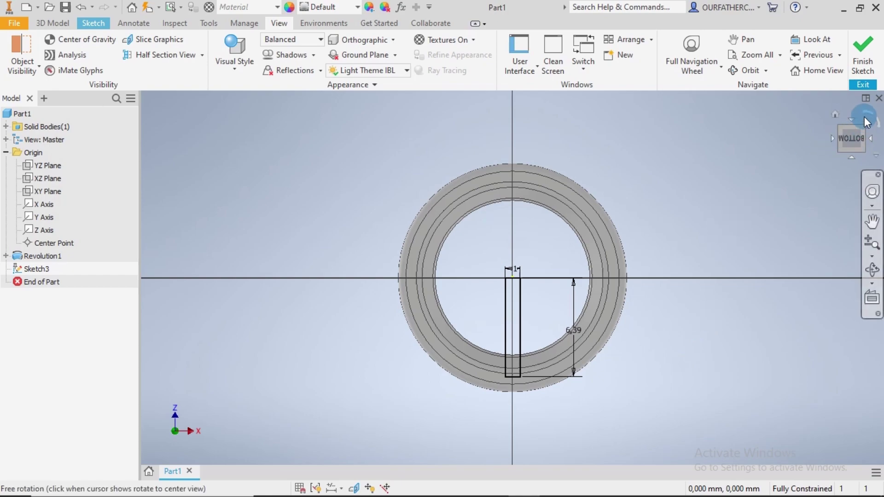
left_click(866, 116)
left_click(866, 116)
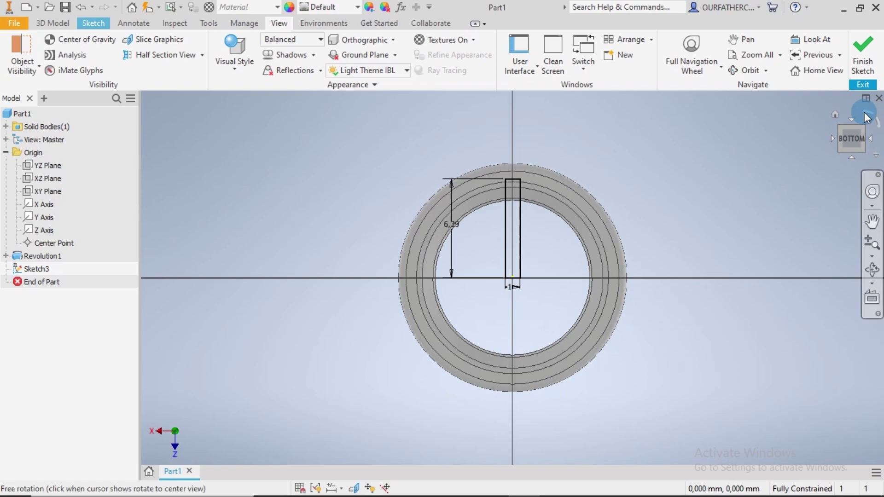
left_click_drag(835, 113, 755, 186)
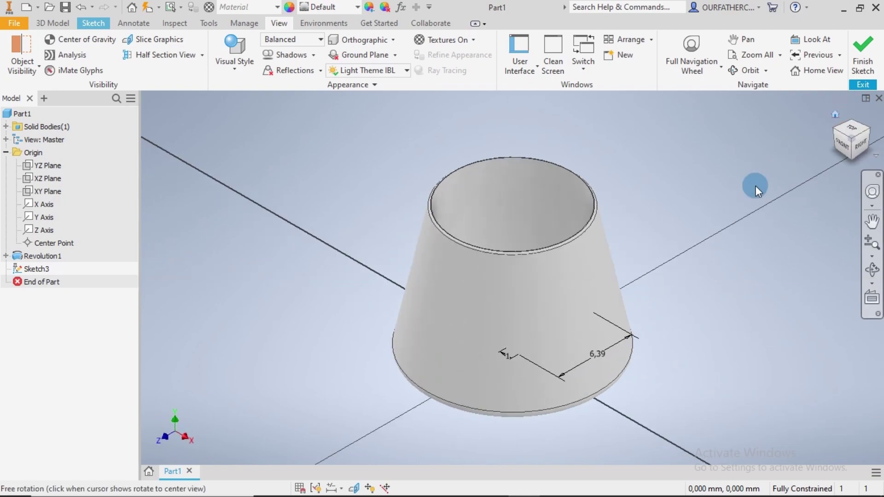
- Finish Sketch3 and set up a Through All cut extrusion of the slot profile
left_click(864, 55)
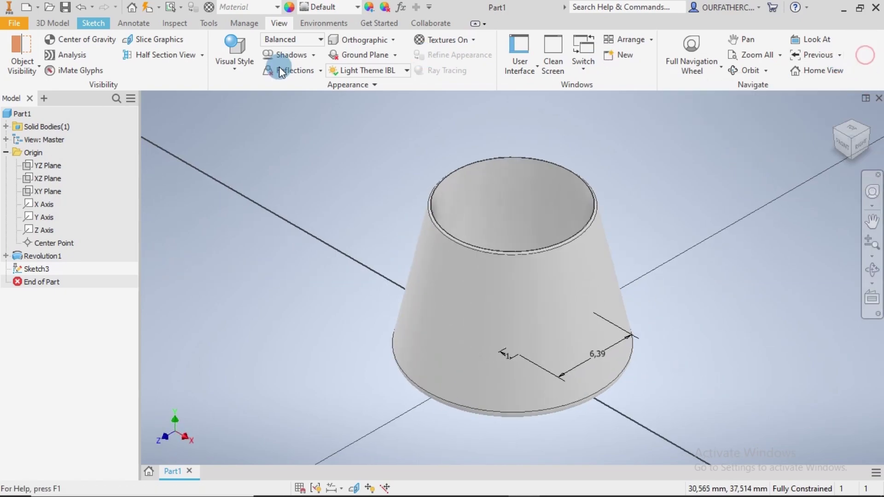
left_click(69, 46)
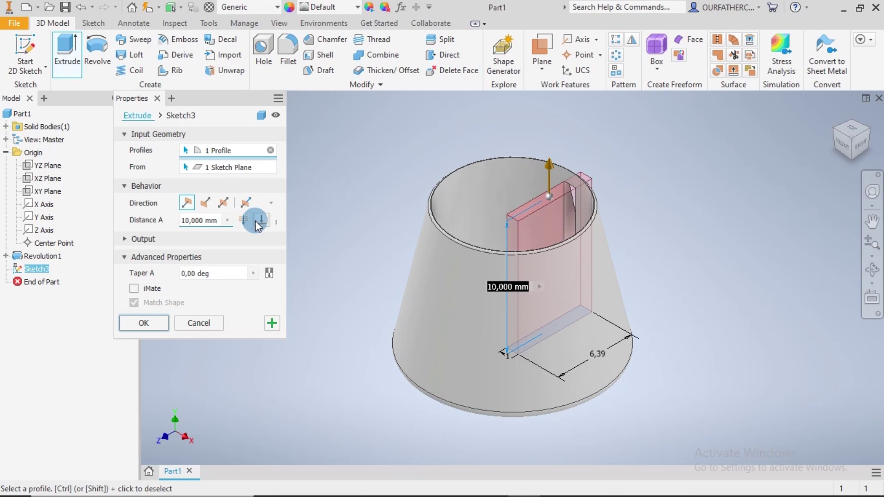
left_click(246, 221)
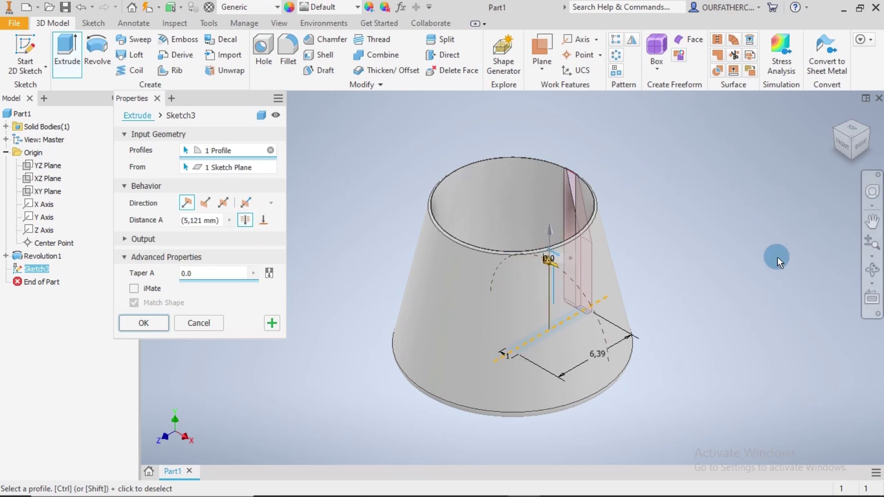
mouse_move(777, 256)
middle_mouse_down("shift")
mouse_move(724, 325)
mouse_move(730, 299)
mouse_move(785, 296)
mouse_move(742, 355)
mouse_move(759, 360)
mouse_move(748, 359)
mouse_move(755, 374)
mouse_move(730, 391)
mouse_move(548, 387)
mouse_move(506, 437)
mouse_move(570, 353)
mouse_move(650, 296)
mouse_move(665, 241)
mouse_move(662, 260)
middle_mouse_up("shift")
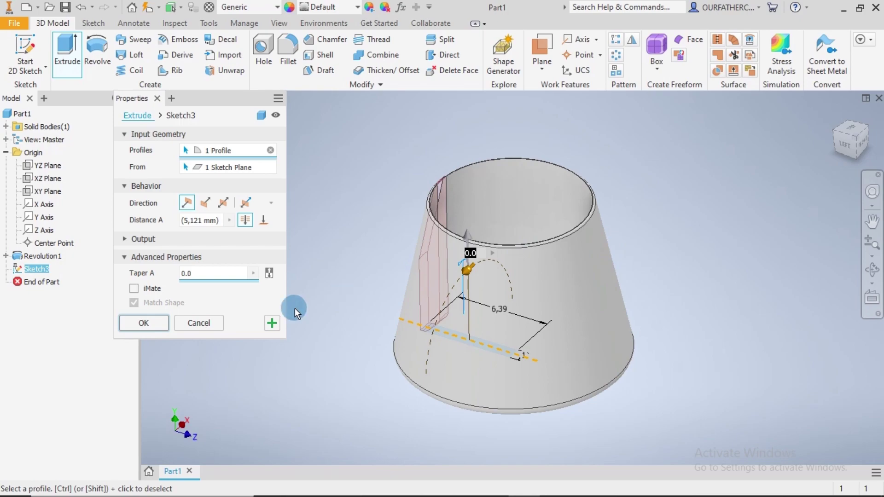
- Confirm the slot cut, then inspect it from the home, rotated top and angled views
left_click(148, 321)
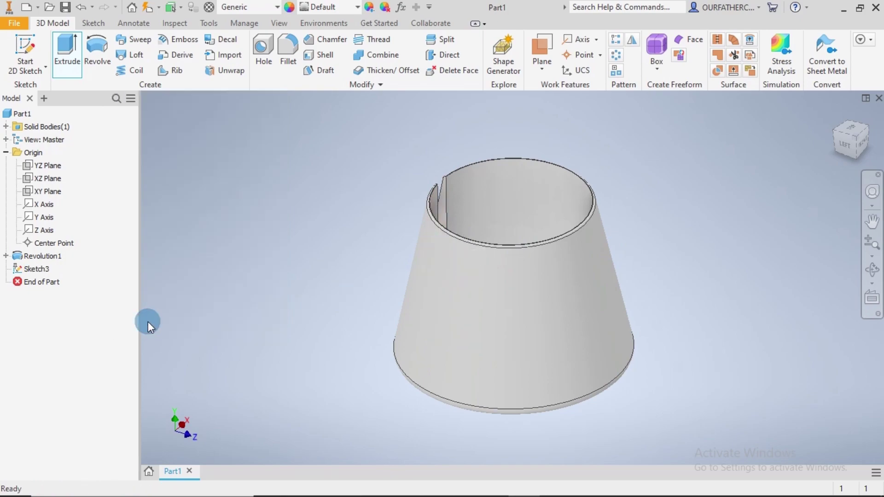
left_click(832, 115)
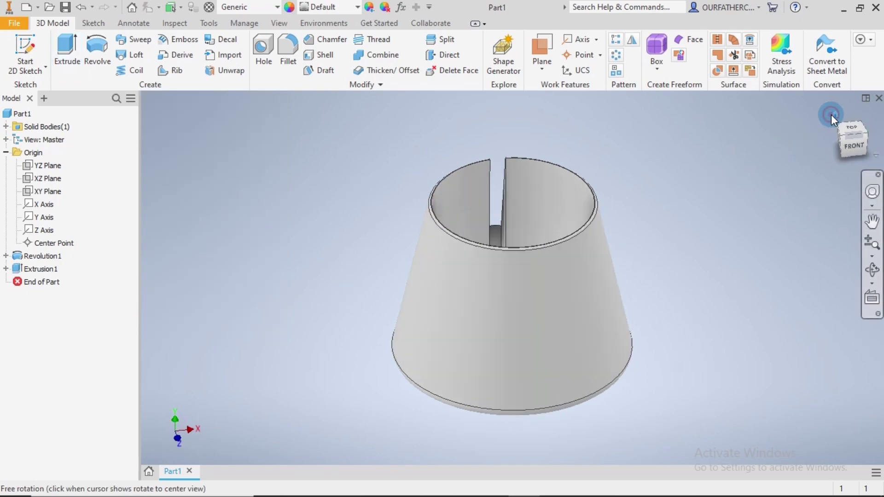
left_click_drag(876, 140, 871, 137)
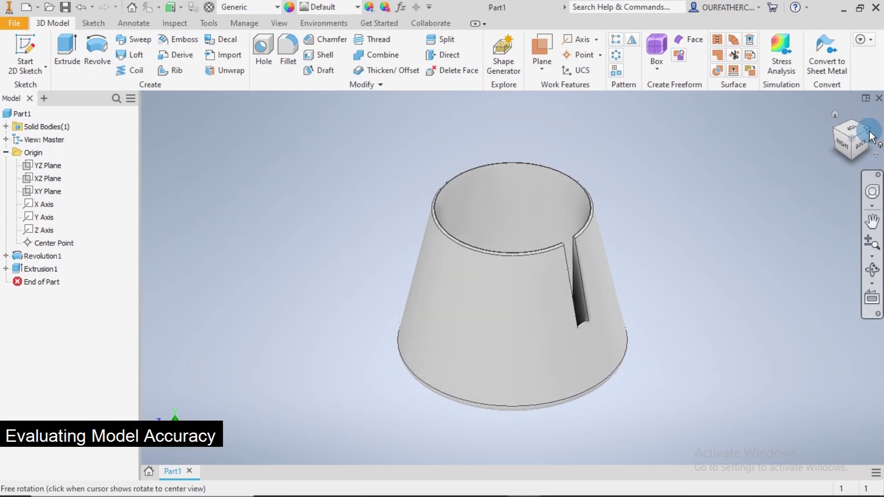
left_click(859, 129)
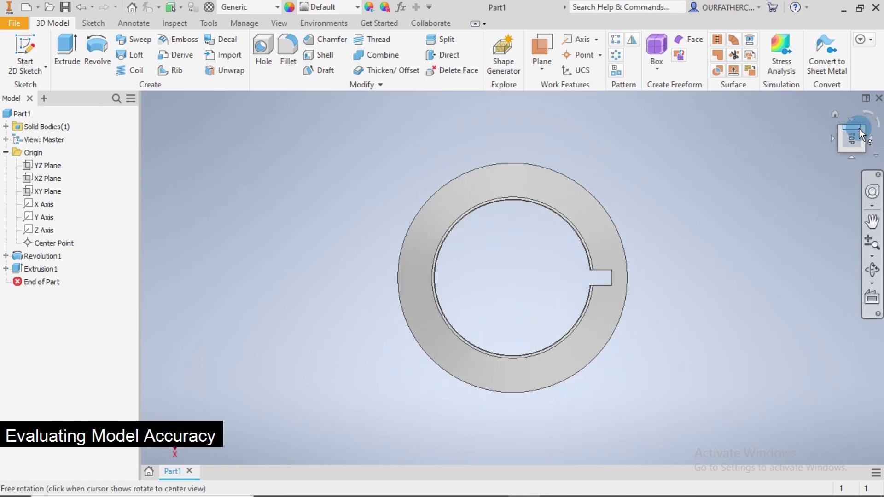
left_click(870, 118)
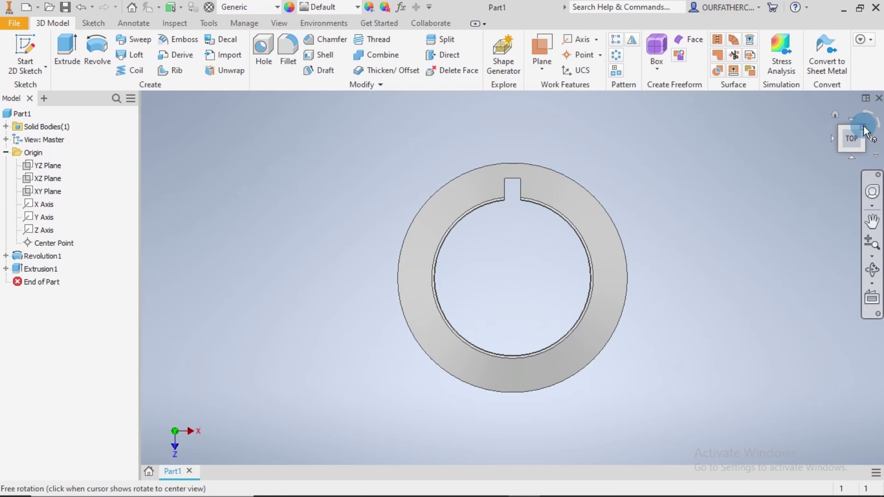
left_click(864, 129)
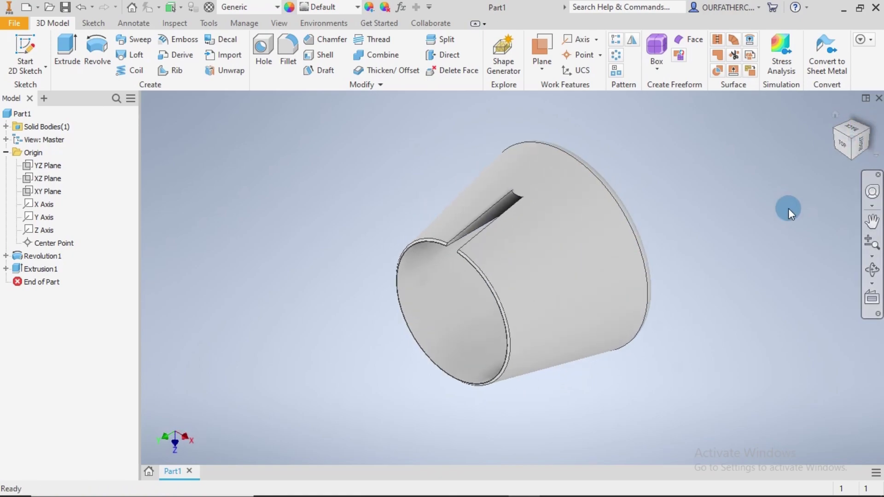
- Inspect the slotted cup from the home, back, left and front views
left_click(839, 114)
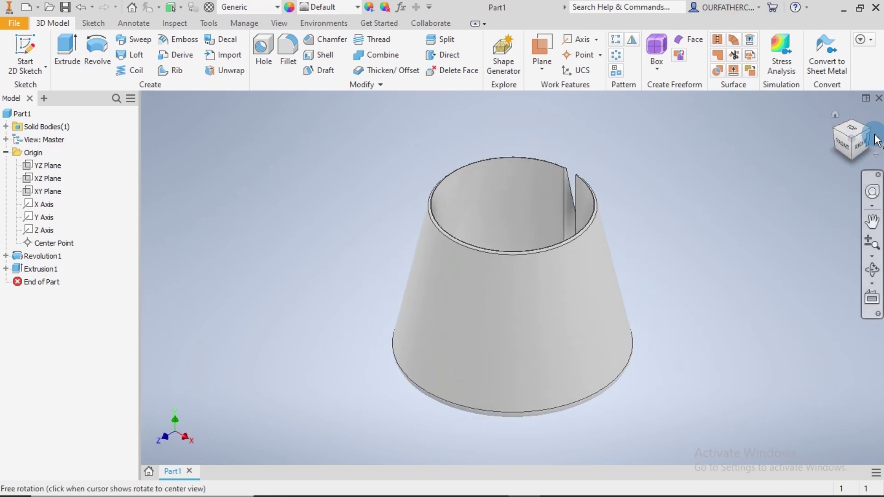
left_click(872, 133)
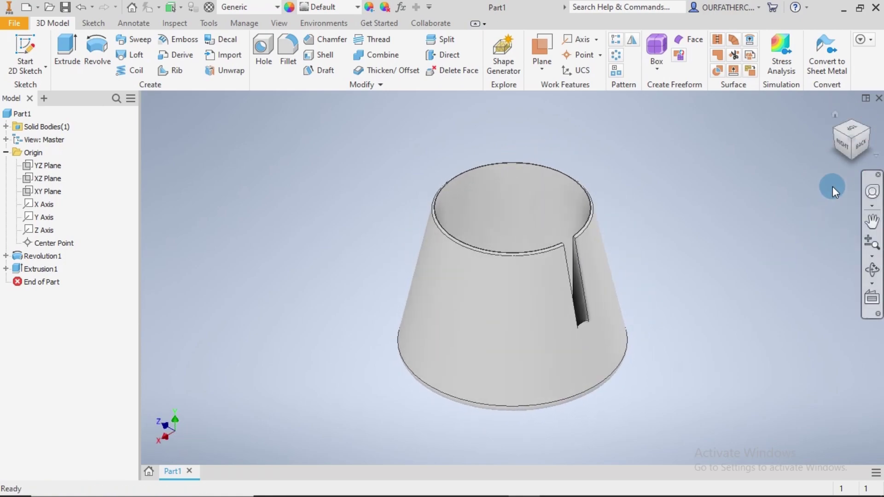
left_click(862, 149)
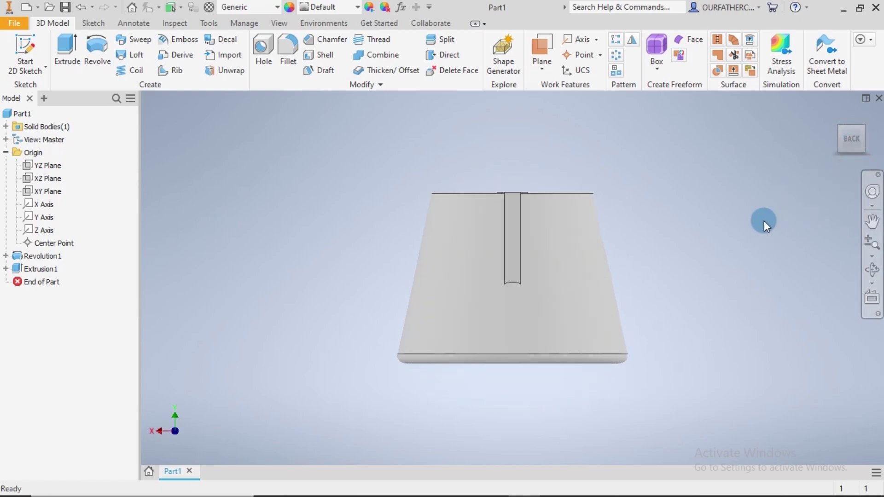
mouse_move(873, 142)
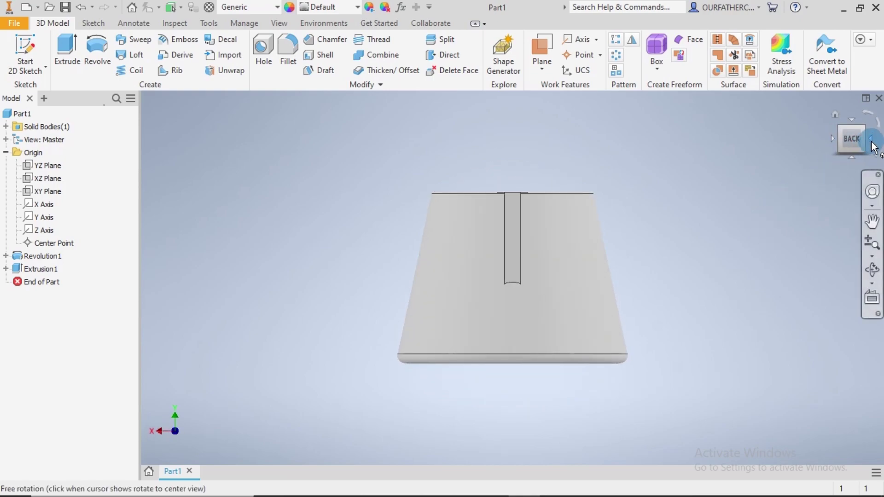
left_click(874, 147)
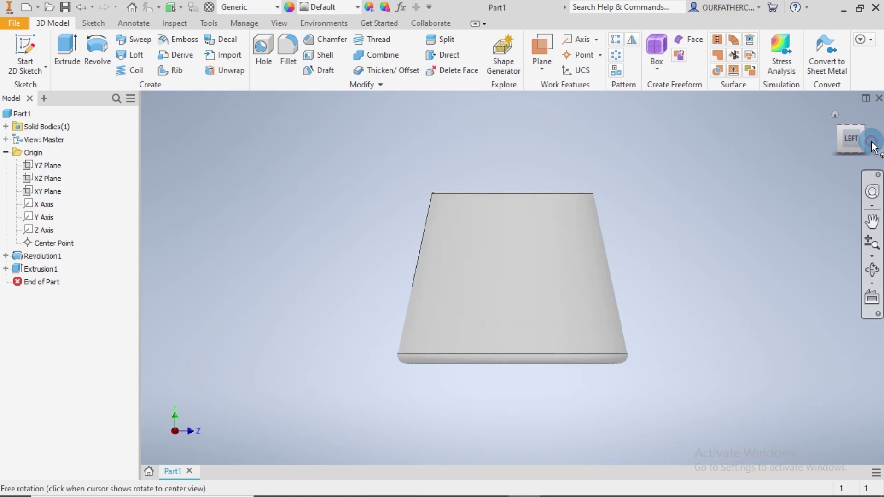
left_click(874, 147)
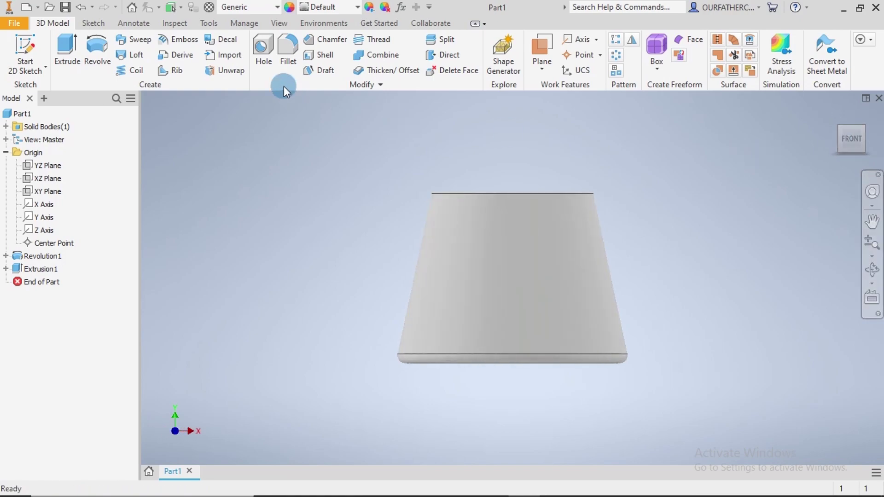
left_click(277, 24)
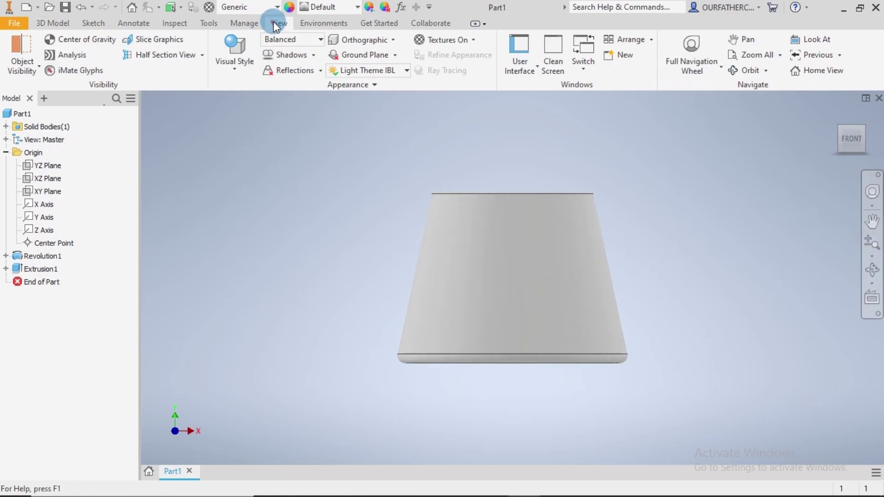
- Show the cup as Wireframe with Hidden Edges and check the right and home views
left_click(240, 68)
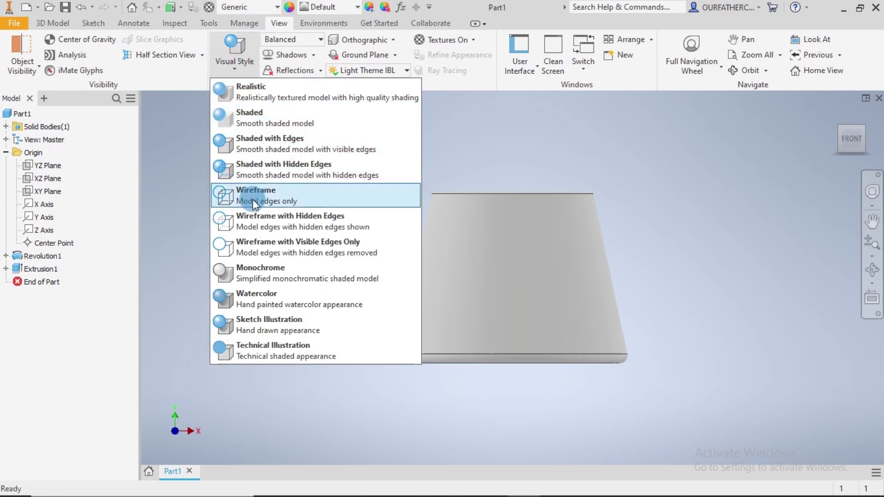
left_click(250, 220)
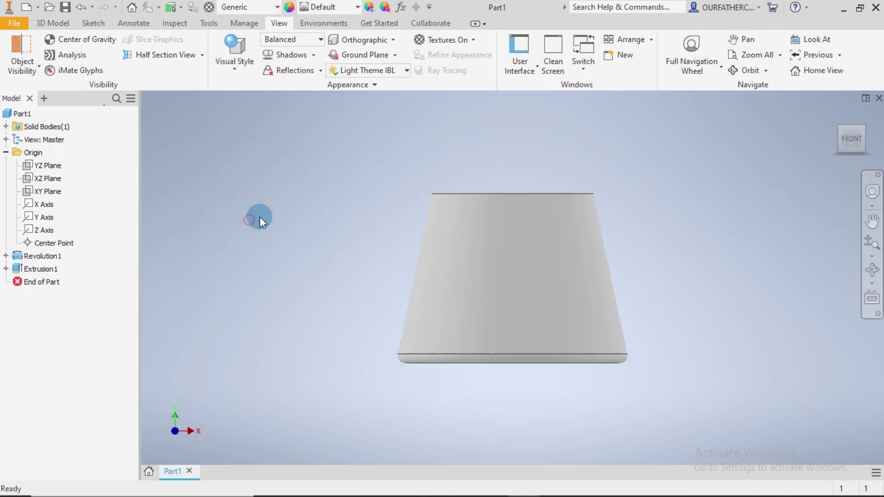
left_click(701, 204)
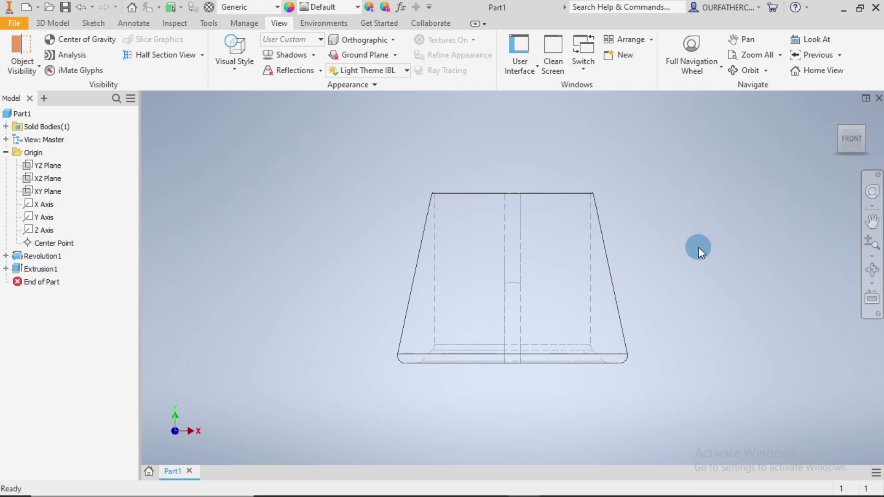
mouse_move(851, 139)
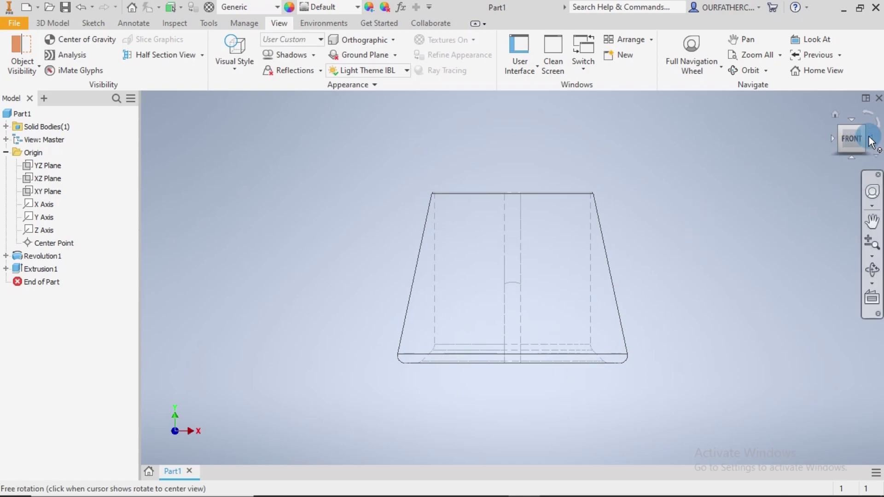
left_click(872, 142)
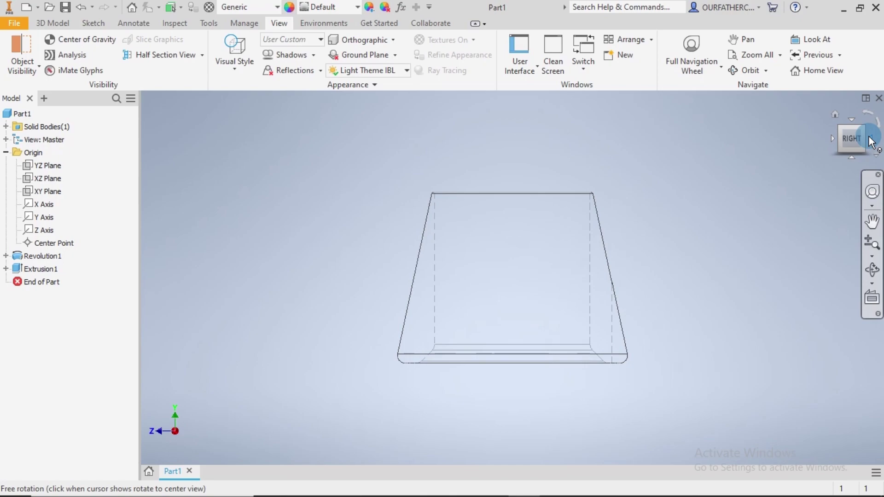
left_click(836, 115)
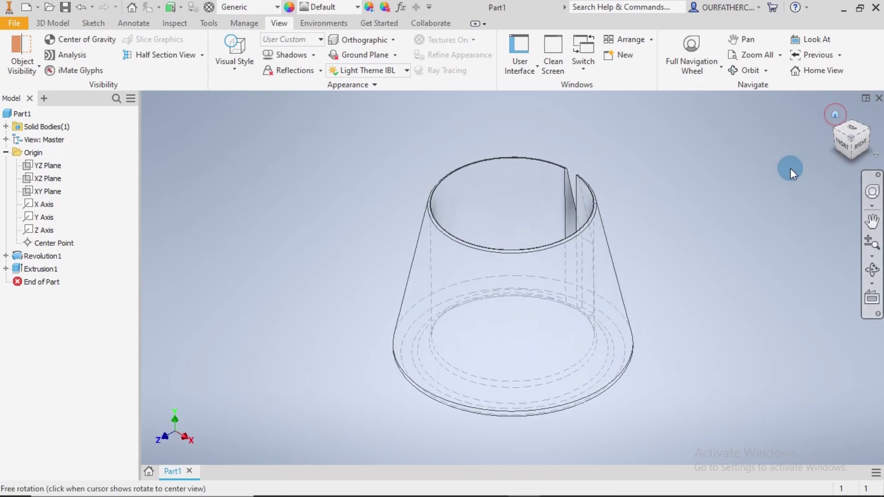
- Restore Shaded with Edges and turn the cup so the slot faces forward
left_click(242, 70)
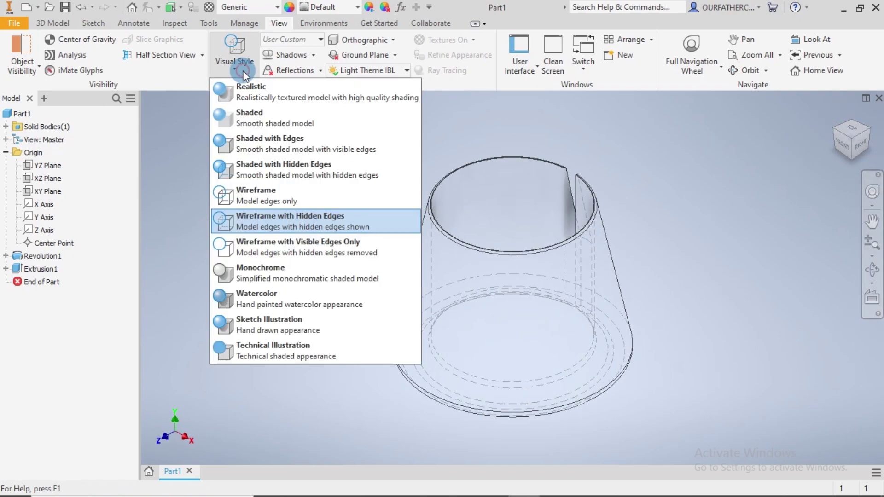
left_click(245, 144)
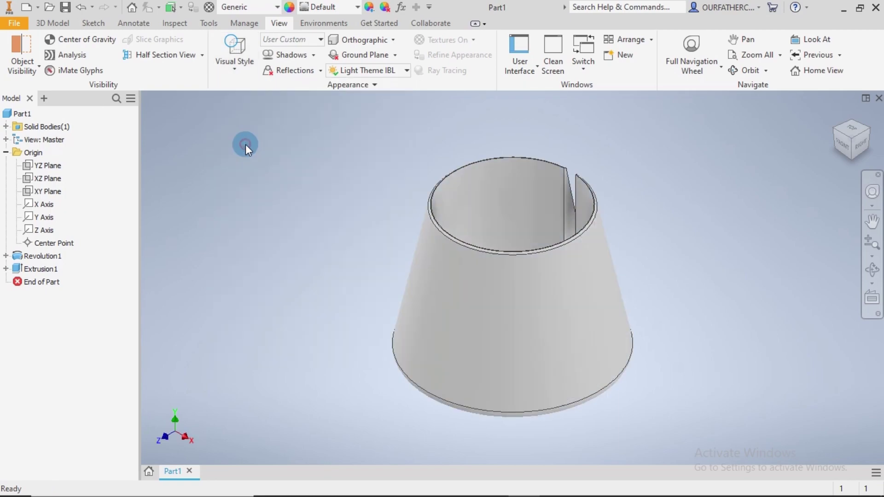
left_click(871, 133)
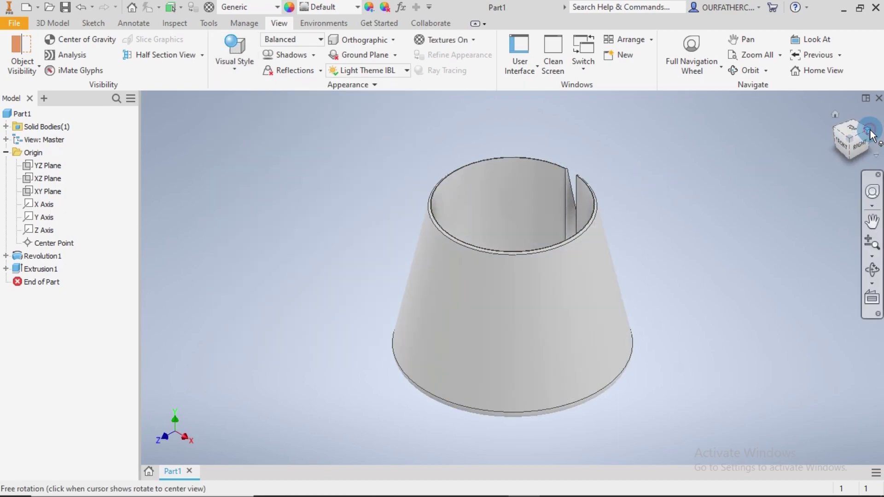
- Make the angled, slot-forward view of the cup the home view, fitted to the window
right_click(838, 112)
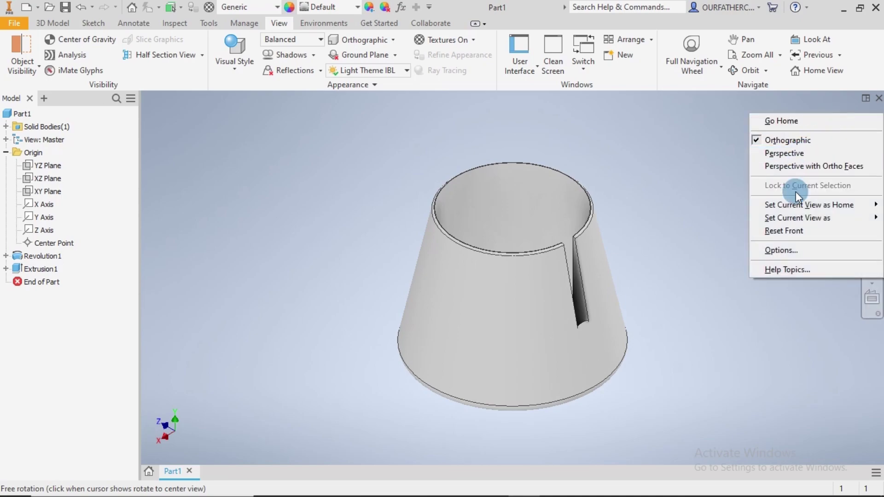
mouse_move(808, 205)
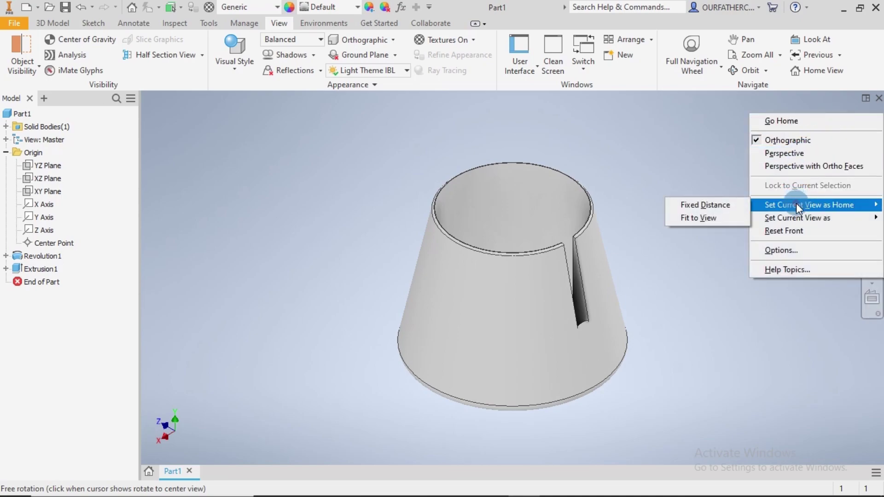
left_click(723, 215)
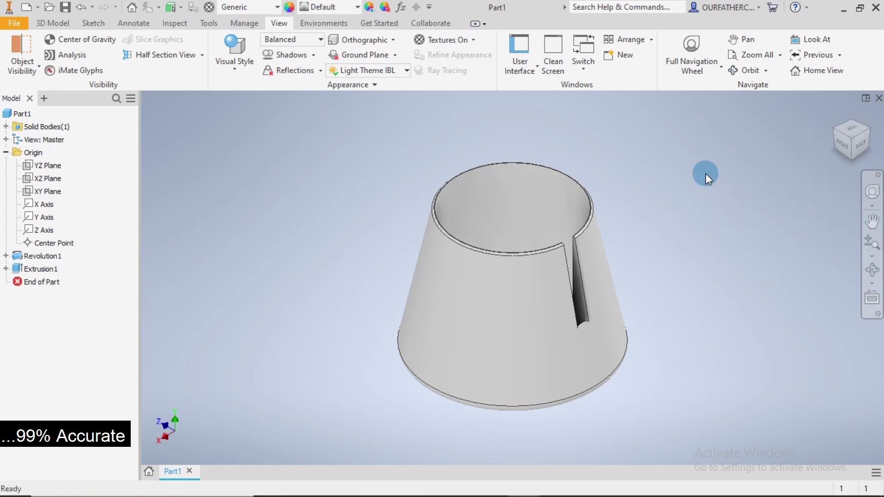
- Save the slotted cup as Component 43.ipt in the Rotary Engine folder and close it
left_click(67, 6)
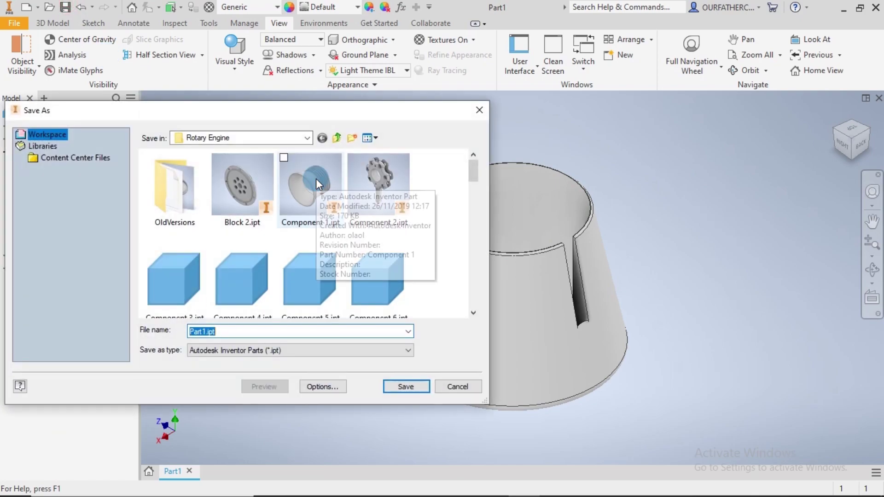
type("Component ")
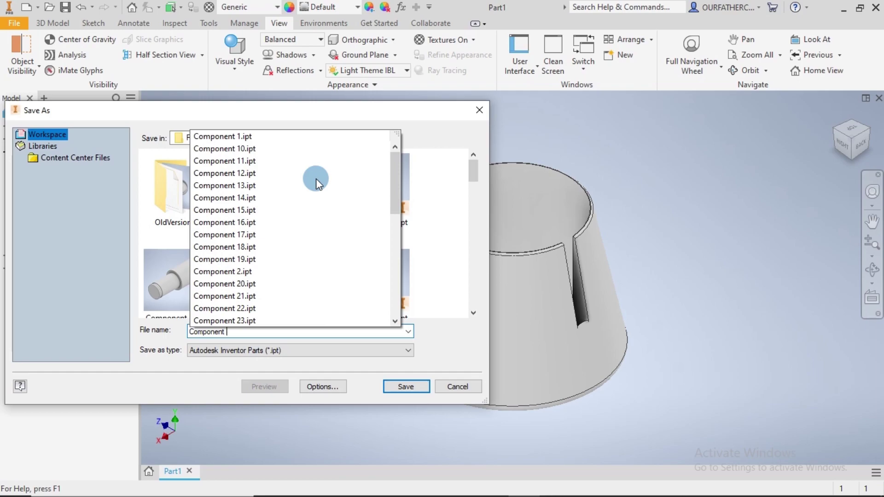
type("44")
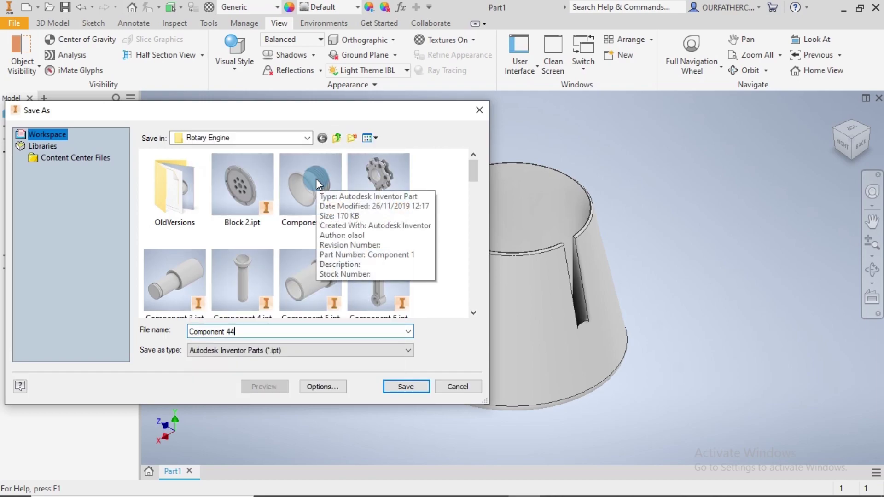
key("BackSpace")
type("3")
key("Return")
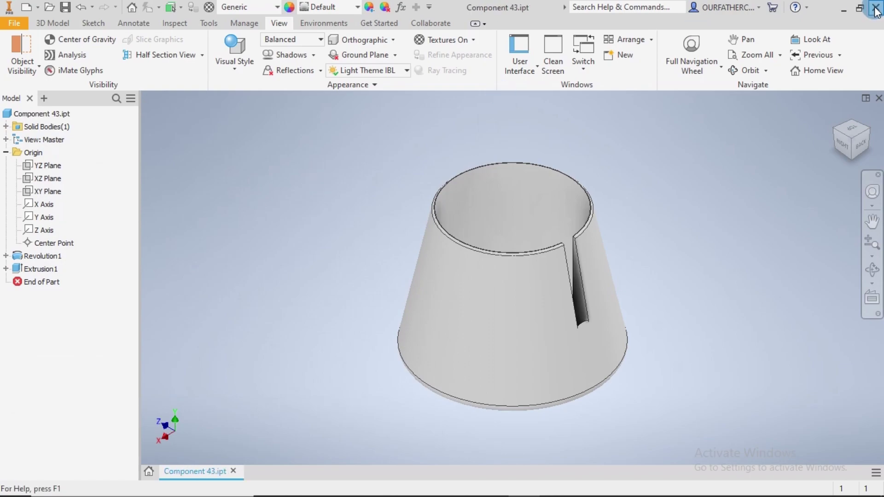
left_click(876, 8)
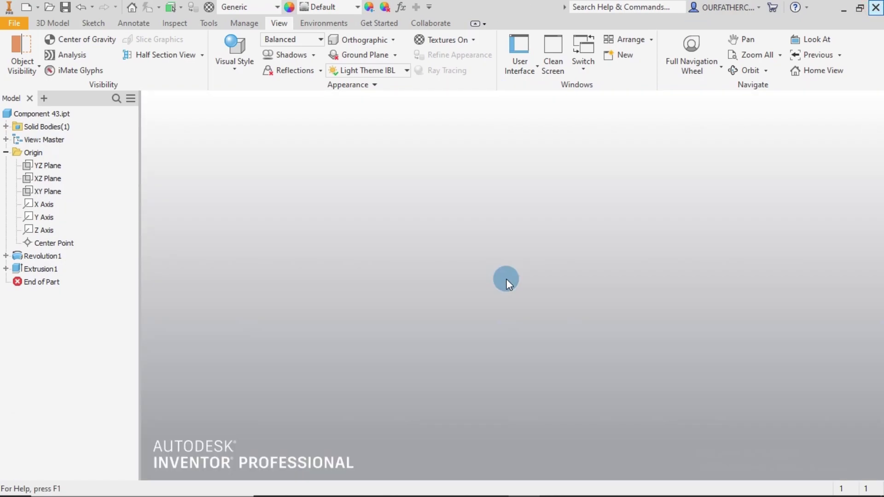